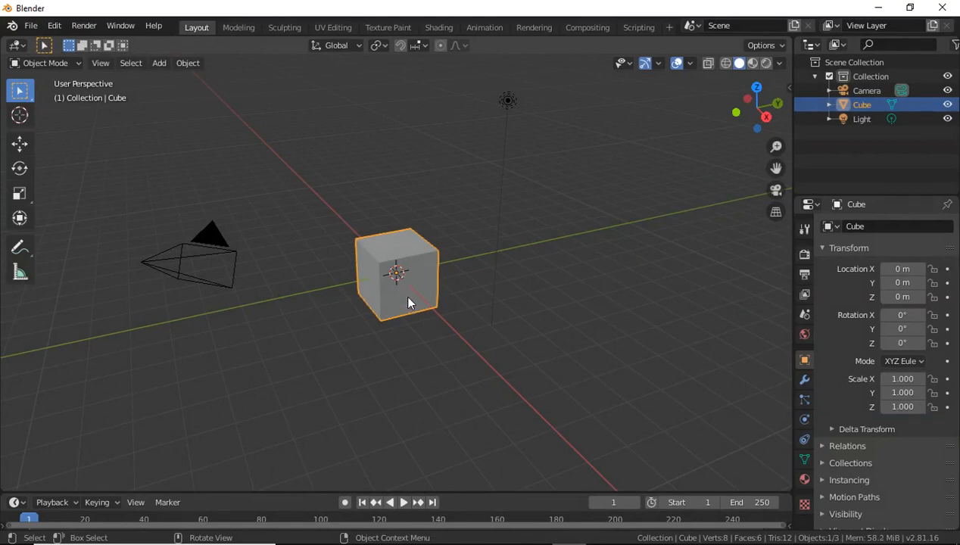
Delete the default cube and add a UV sphere at the origin.
key("Delete")
left_click(159, 64)
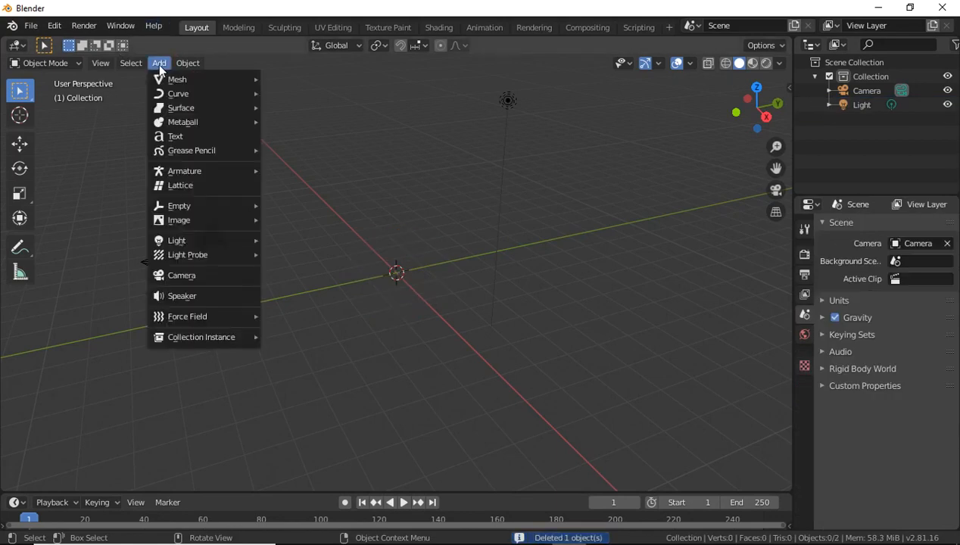
mouse_move(178, 79)
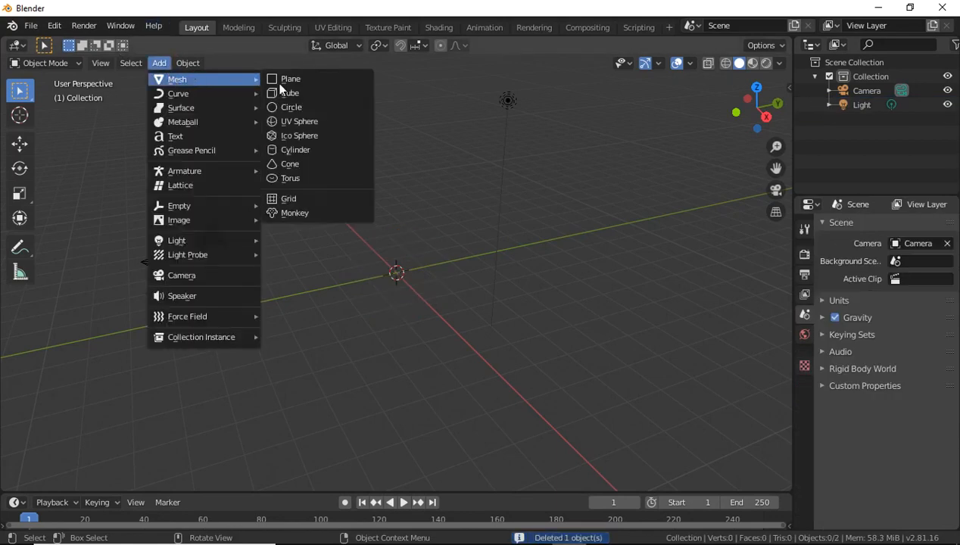
left_click(321, 122)
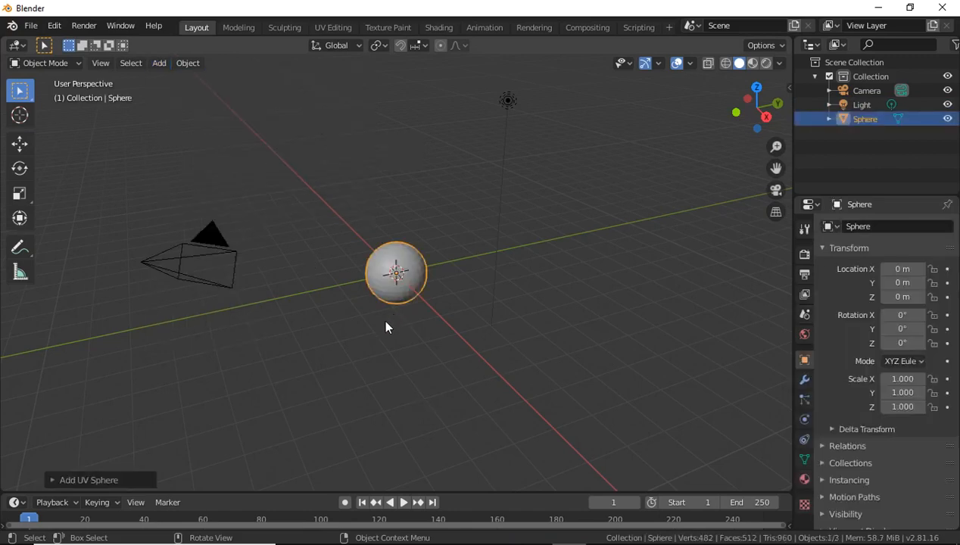
Put the sphere into Edit Mode in top orthographic view and switch to face selection.
scroll(385, 324, "up", 3)
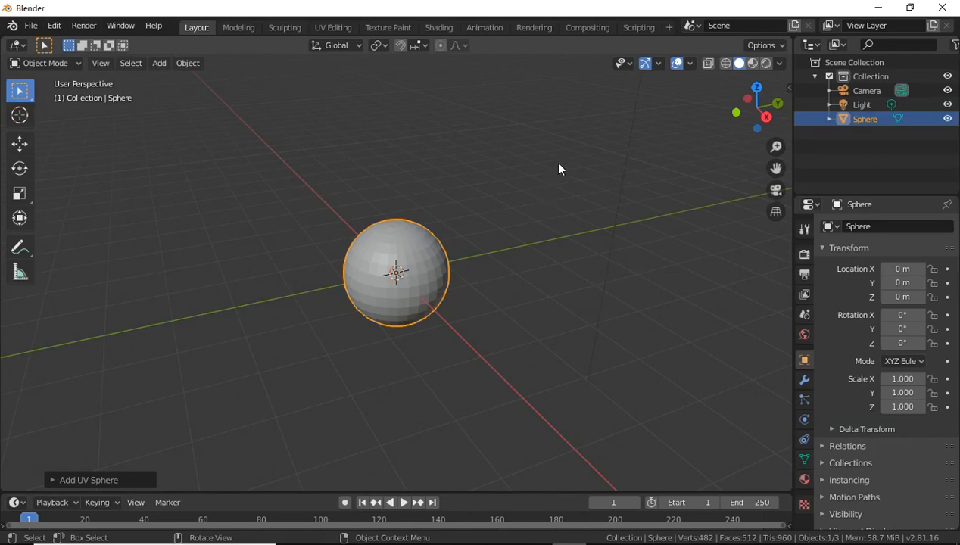
key("KP_7")
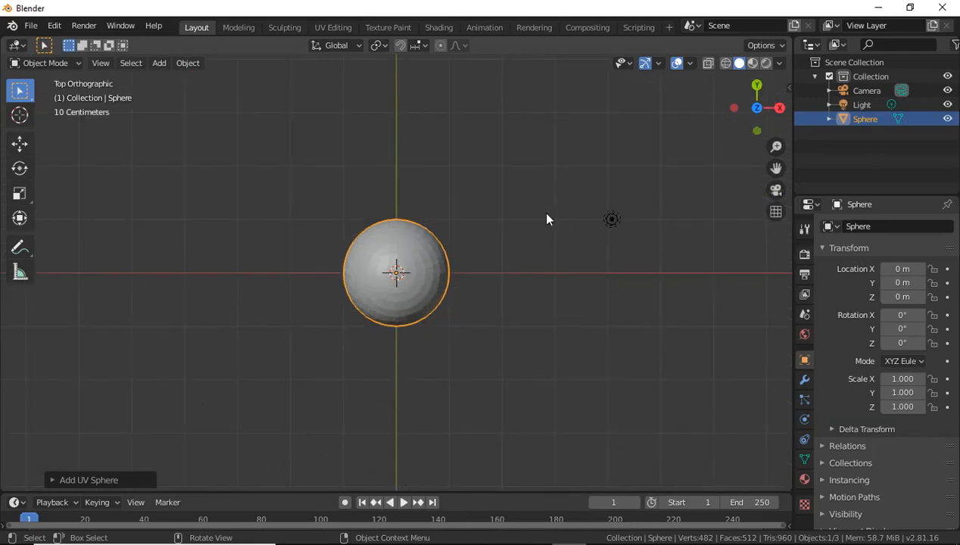
scroll(465, 334, "up", 3)
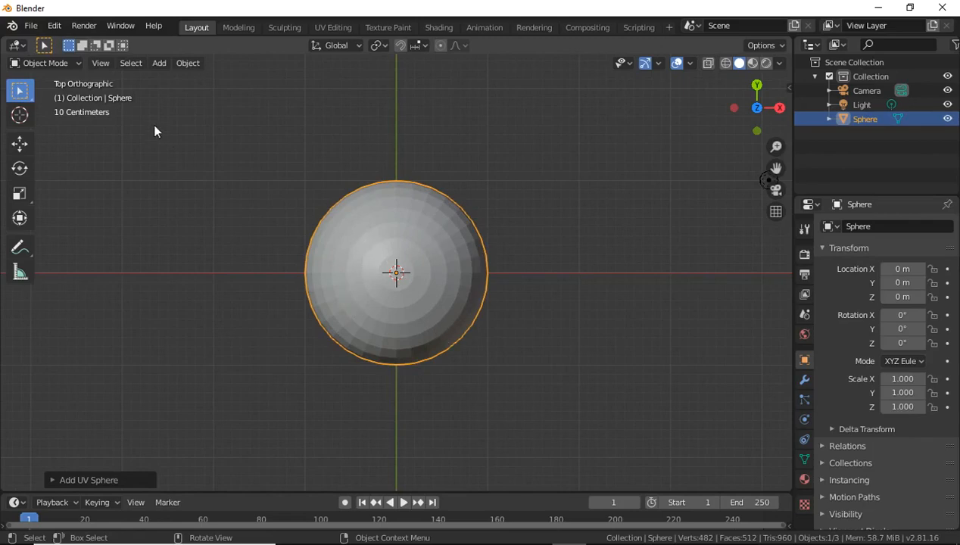
left_click(41, 63)
left_click(46, 97)
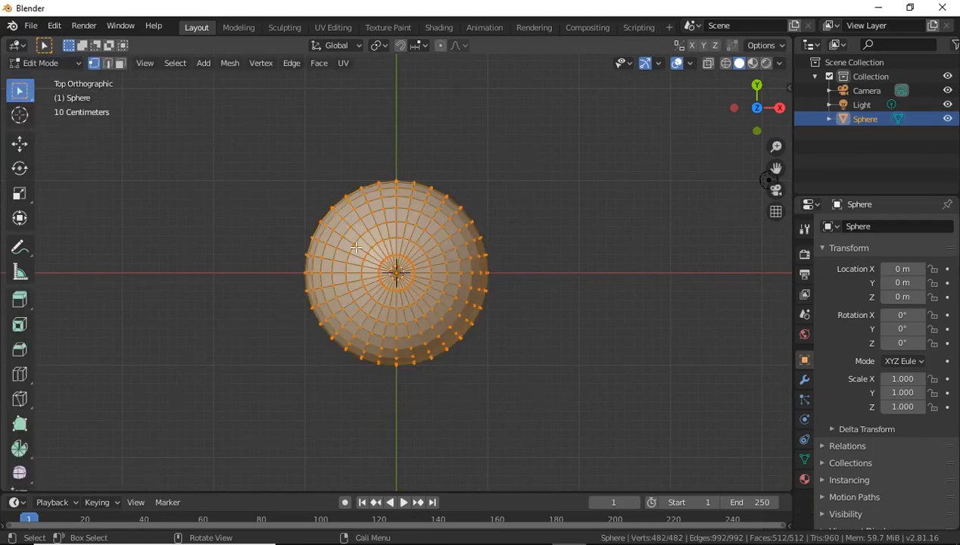
left_click_drag(356, 247, 445, 317)
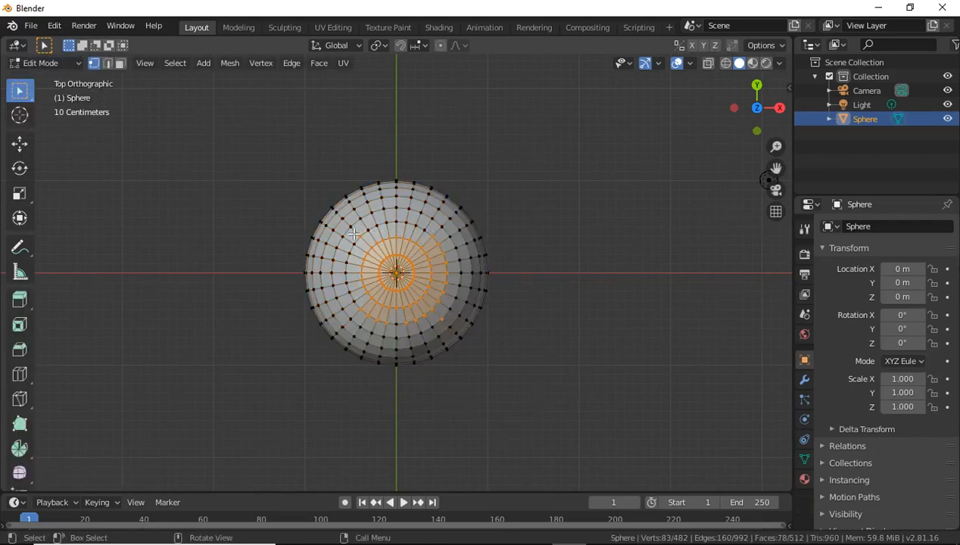
left_click(354, 235)
left_click_drag(353, 233, 439, 318)
left_click(121, 64)
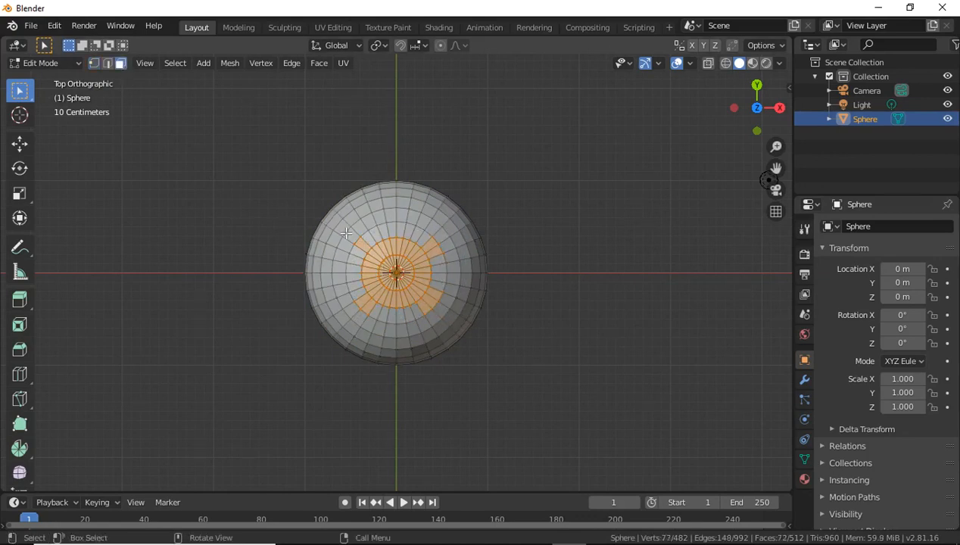
key("b")
left_click_drag(354, 235, 318, 286)
key("b")
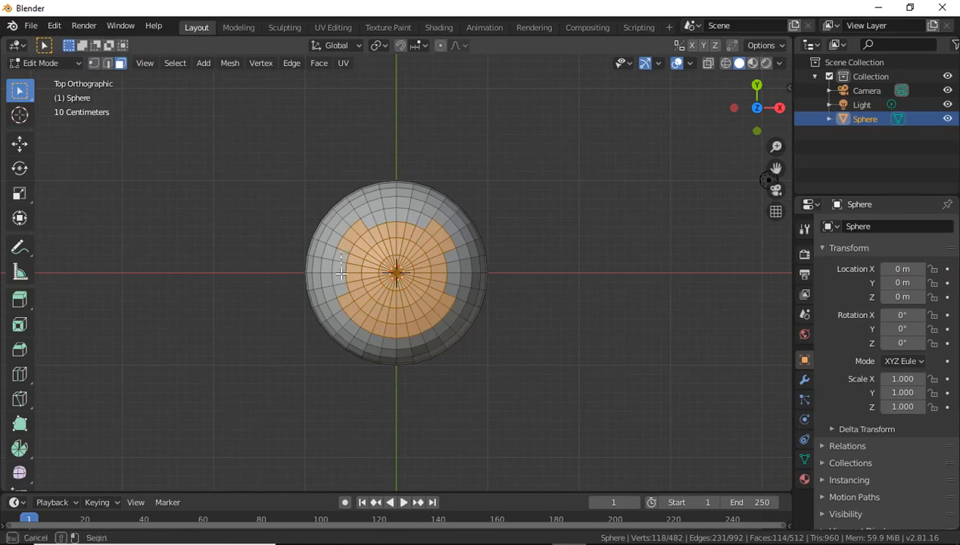
left_click_drag(368, 230, 438, 292, "shift")
left_click_drag(452, 255, 442, 298, "shift")
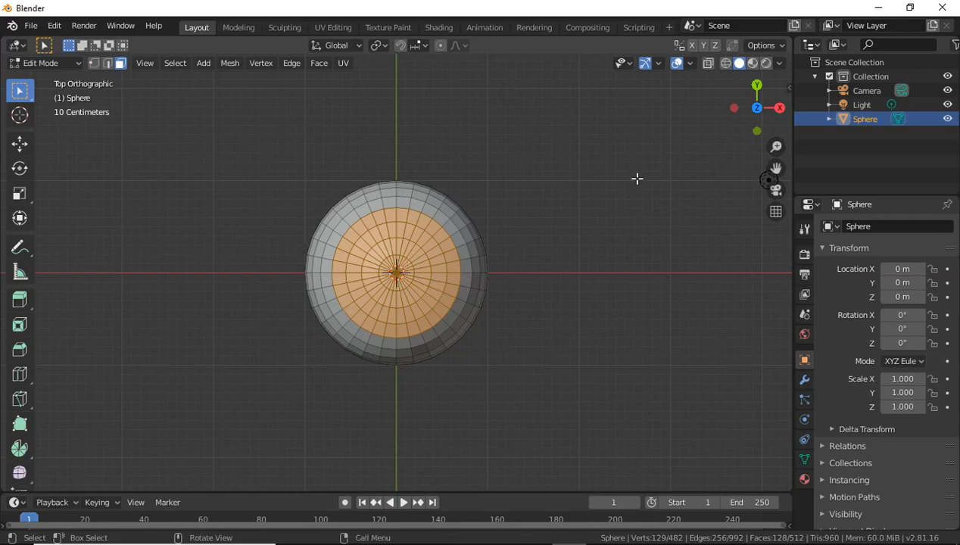
left_click(490, 158)
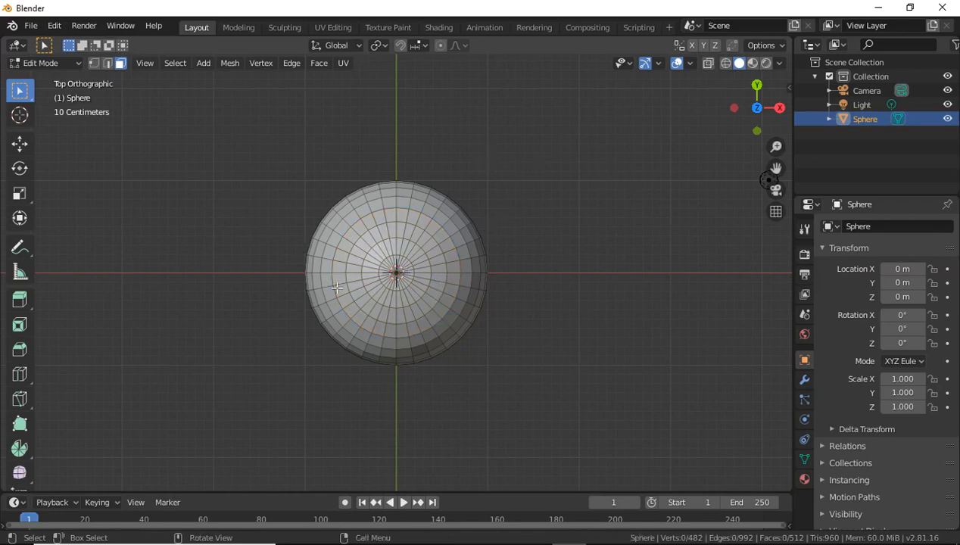
Circle-select the four rings of faces around the sphere's top pole, leaving out the stray face beyond the outer ring.
key("c")
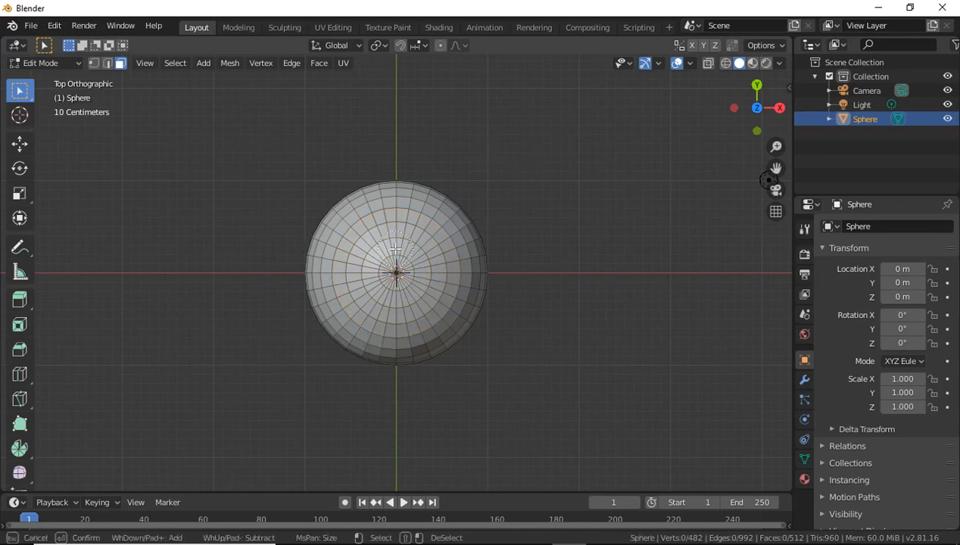
mouse_move(393, 250)
left_mouse_down()
mouse_move(357, 297)
mouse_move(409, 310)
mouse_move(447, 261)
mouse_move(416, 224)
mouse_move(368, 239)
mouse_move(415, 267)
mouse_move(382, 271)
mouse_move(405, 314)
mouse_move(427, 301)
mouse_move(429, 285)
mouse_move(391, 282)
left_mouse_up()
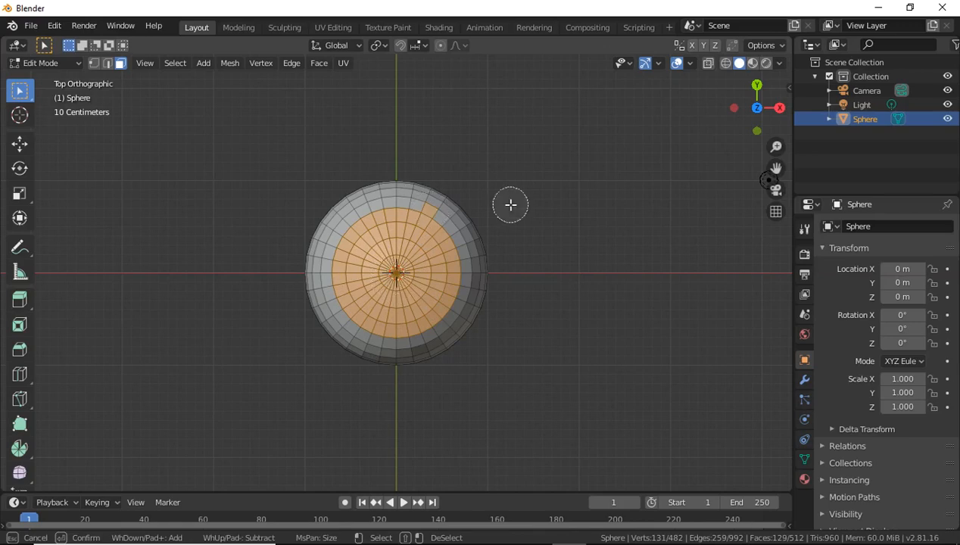
key("Escape")
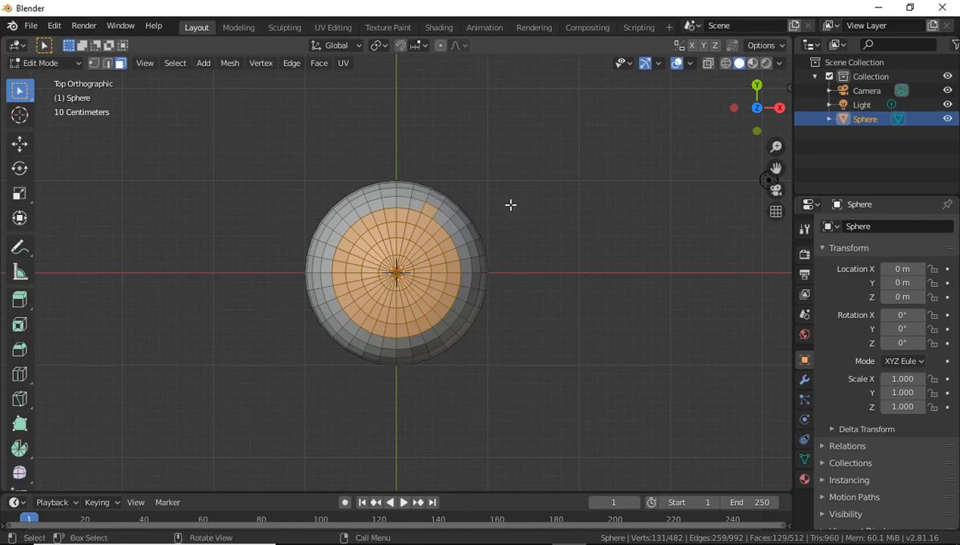
left_click(430, 206, "shift")
In front view, raise the selected cap about 0.64 m along Z using proportional editing with smooth falloff and a proportional size of 1.46.
left_click(754, 127)
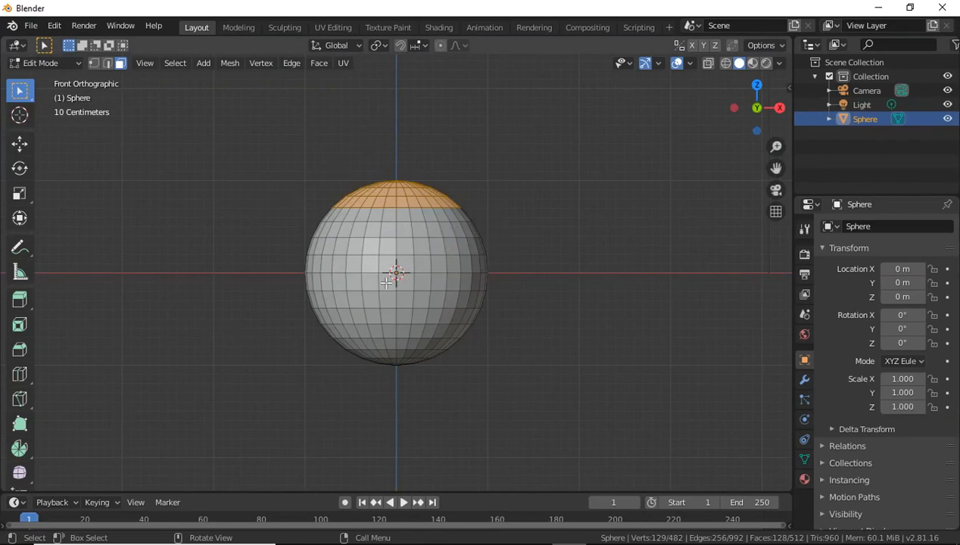
left_click(443, 47)
key("g")
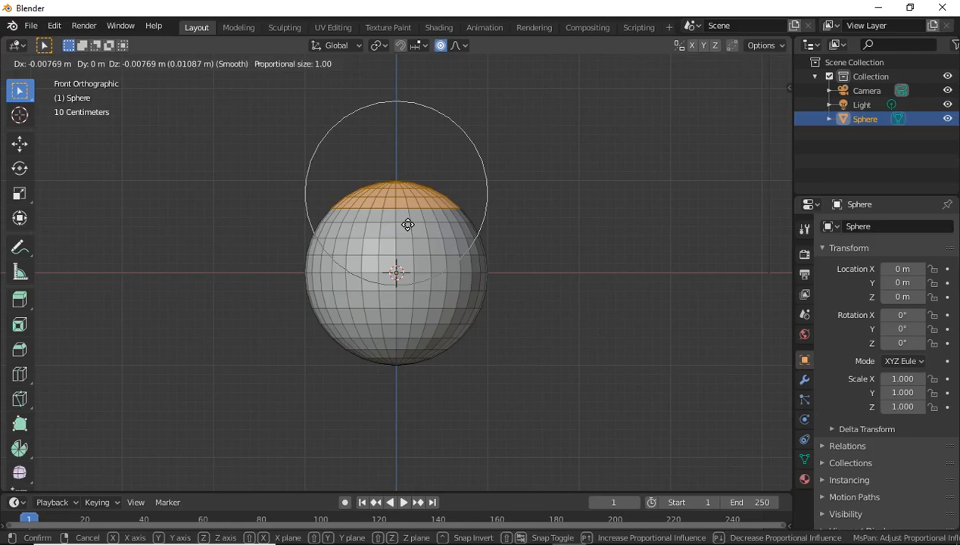
key("z")
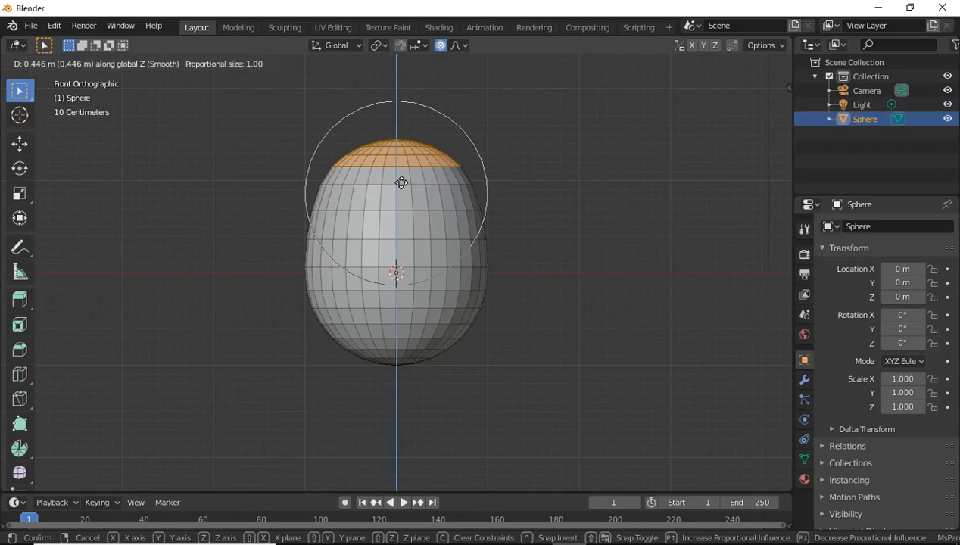
scroll(402, 182, "up", 5)
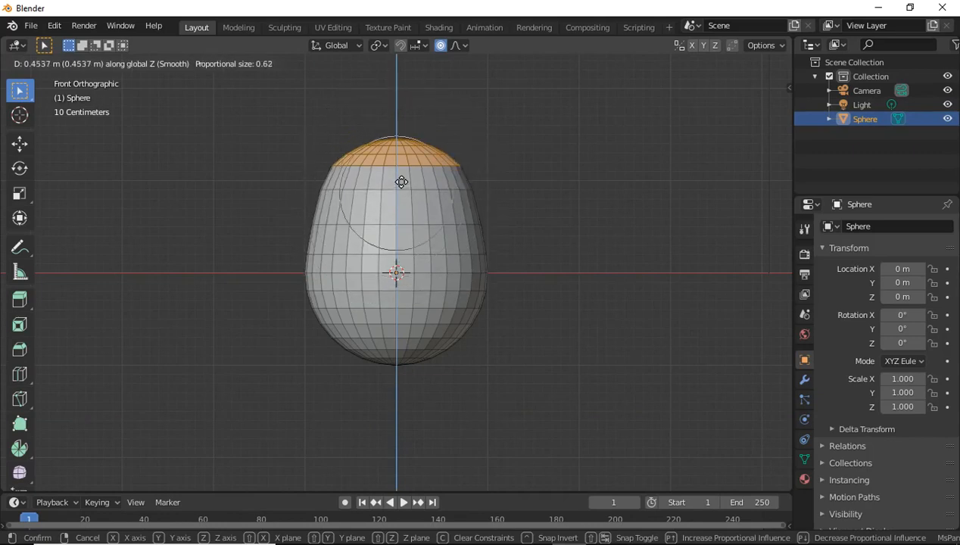
scroll(401, 182, "up", 5)
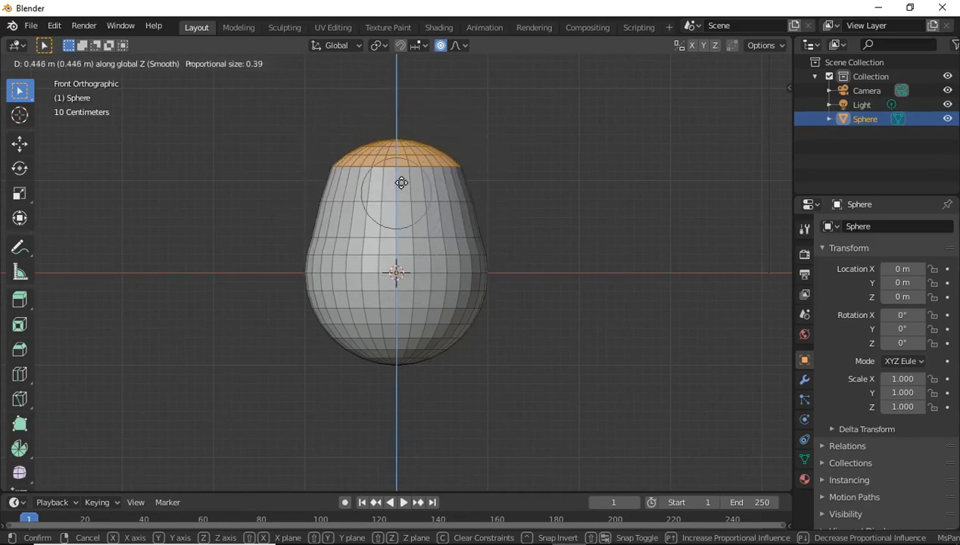
scroll(404, 193, "down", 4)
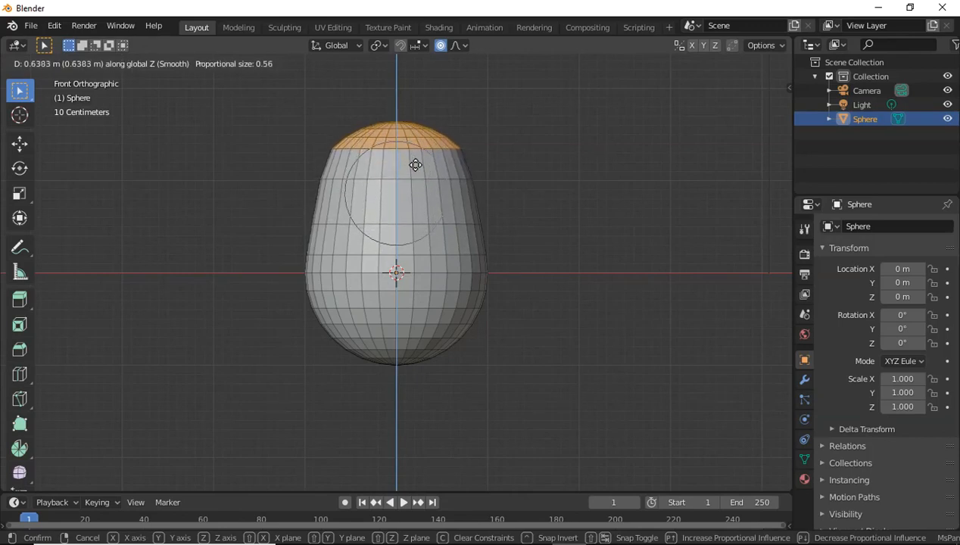
scroll(416, 165, "down", 2)
scroll(416, 165, "down", 3)
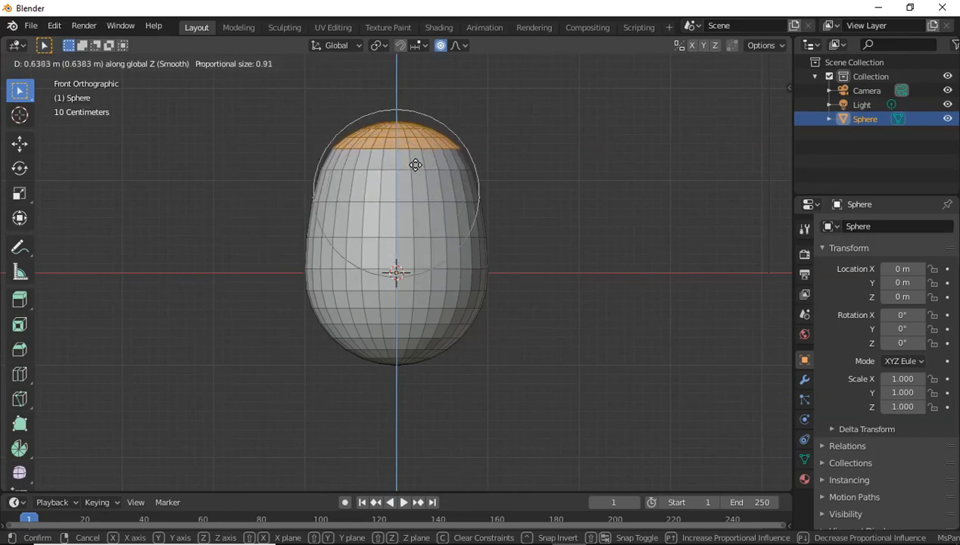
scroll(416, 165, "down", 8)
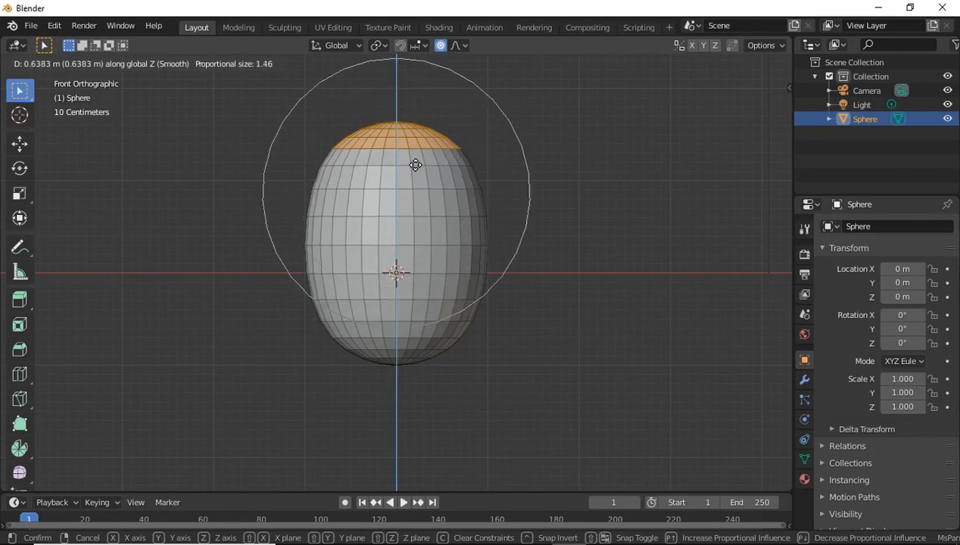
scroll(416, 165, "up", 2)
scroll(415, 165, "up", 1)
left_click(415, 165)
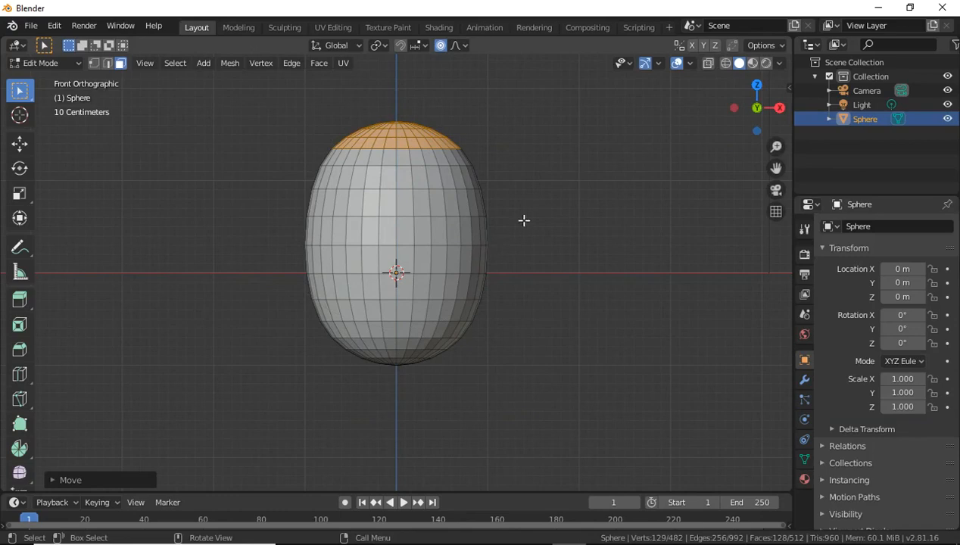
left_click(518, 222)
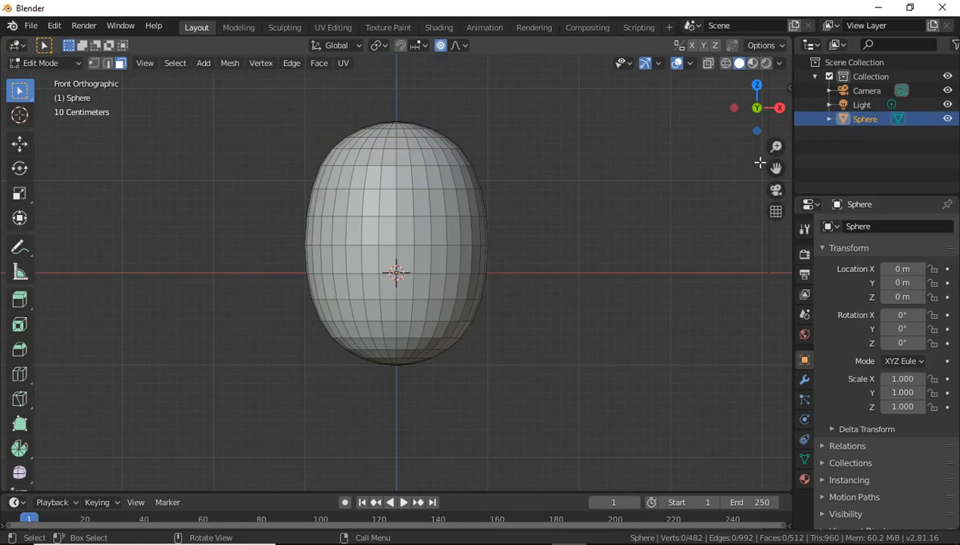
Return to Object Mode and add a mesh circle at the origin.
mouse_move(745, 127)
left_mouse_down()
mouse_move(6, 110)
mouse_move(745, 162)
mouse_move(738, 150)
mouse_move(756, 153)
mouse_move(754, 129)
left_mouse_up()
left_click(754, 129)
left_click(224, 65)
left_click(53, 63)
left_click(62, 81)
left_click(161, 64)
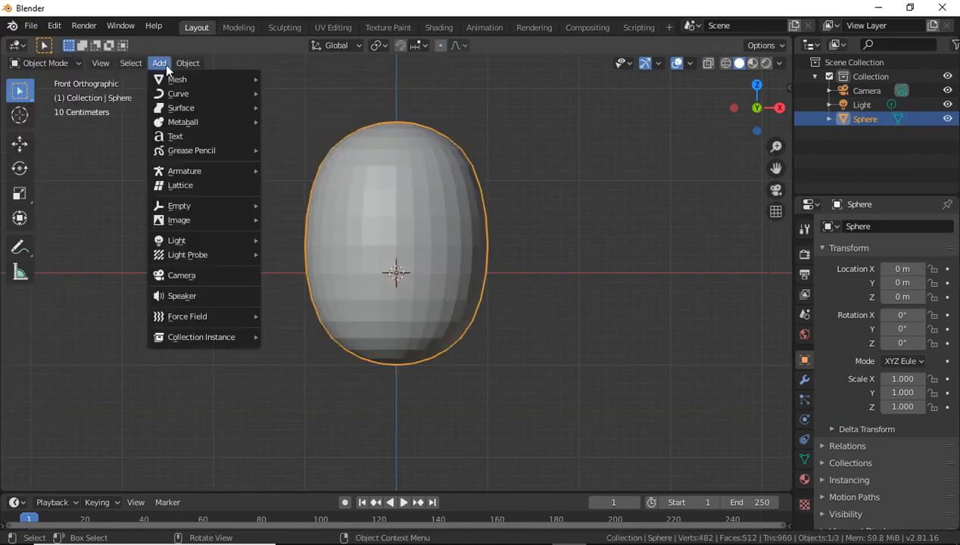
mouse_move(235, 80)
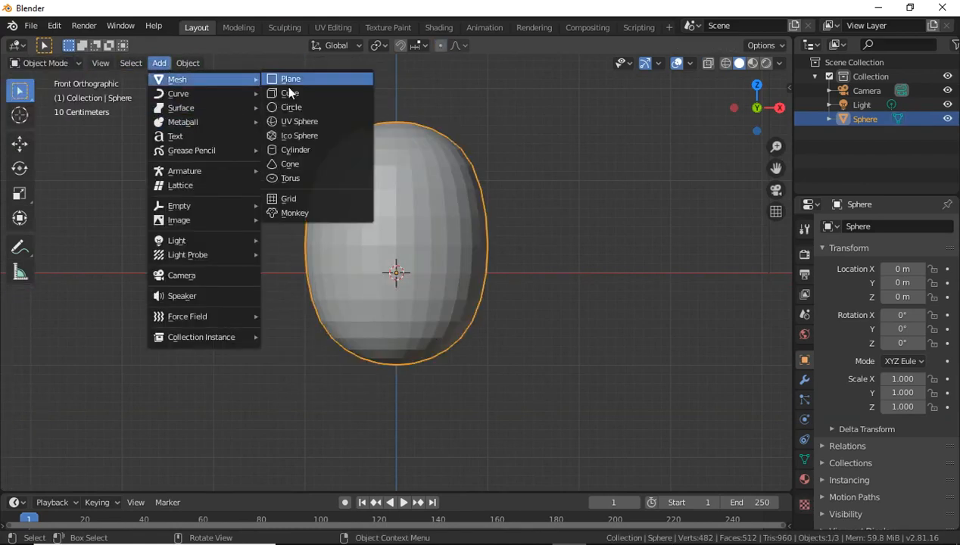
left_click(295, 107)
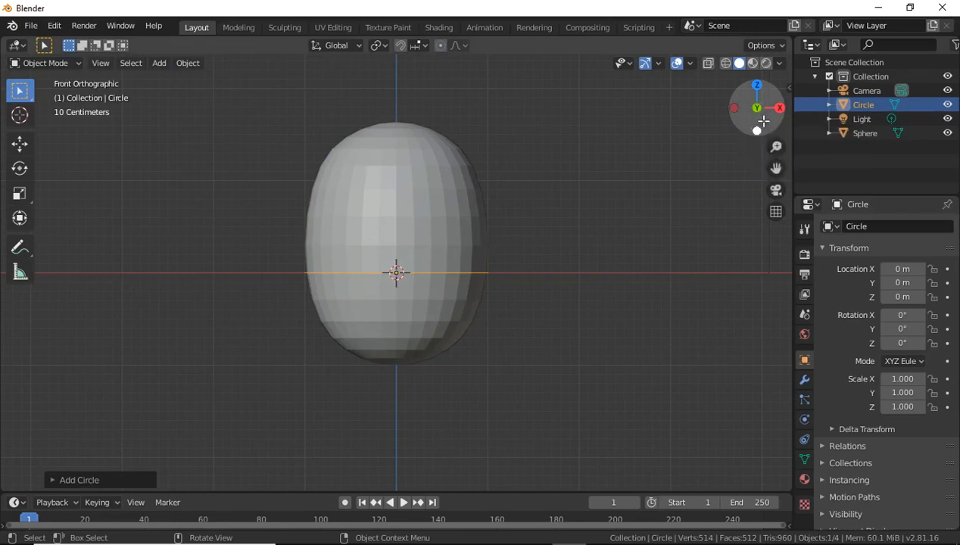
Move the circle about 2.01 m along negative X, so it lies beside the stretched sphere.
key("KP_7")
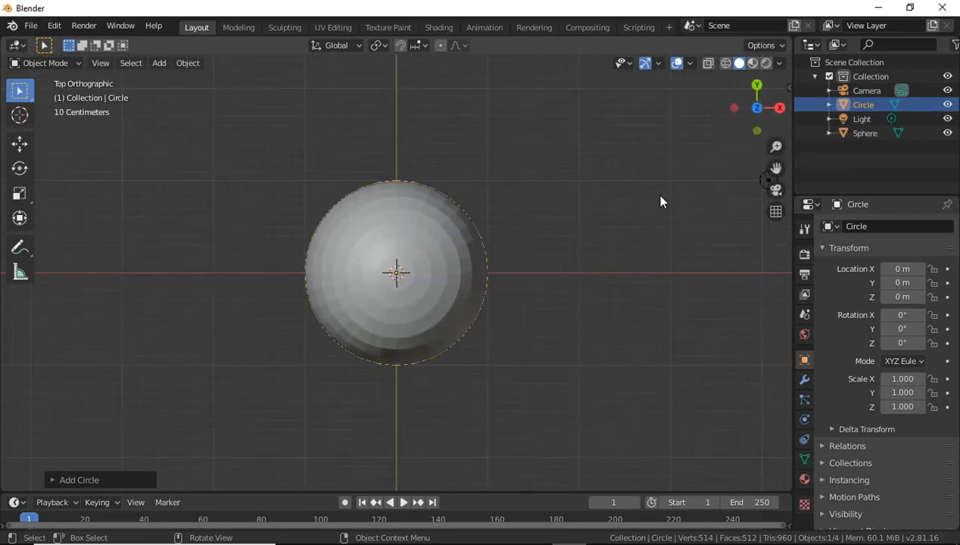
key("g")
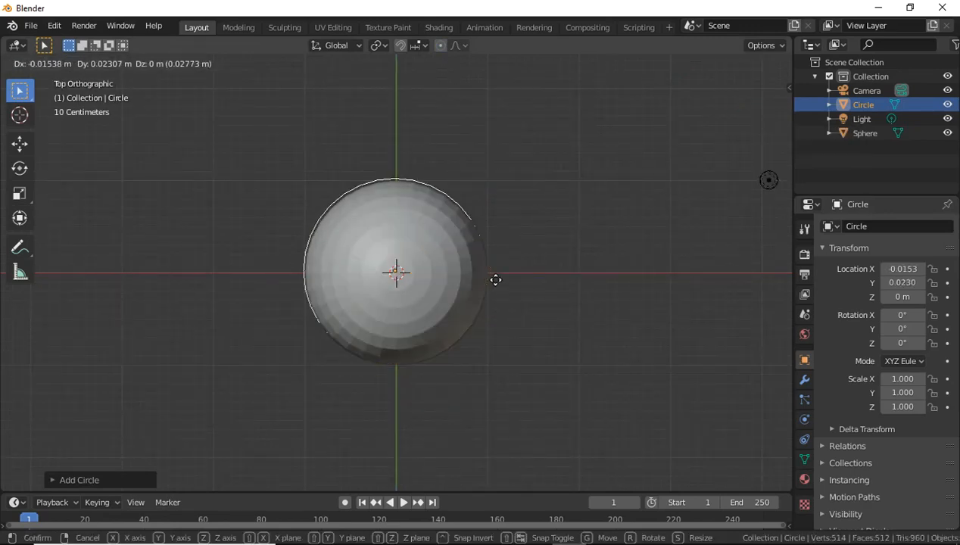
key("x")
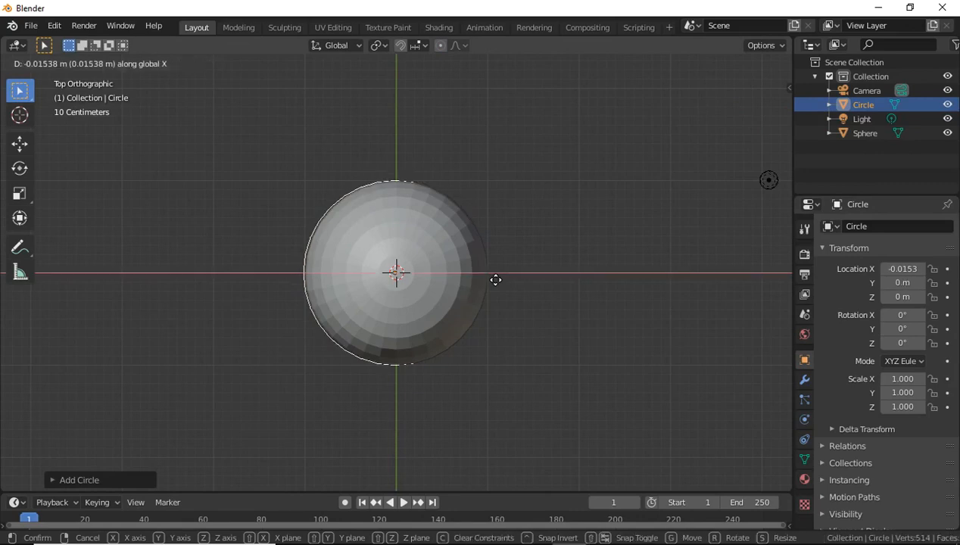
left_click(314, 270)
key("KP_1")
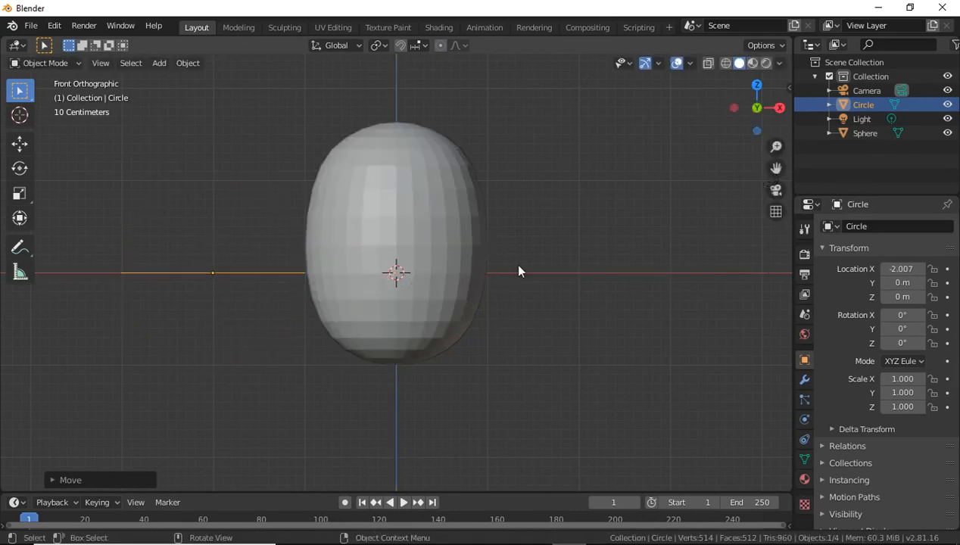
left_click(735, 111)
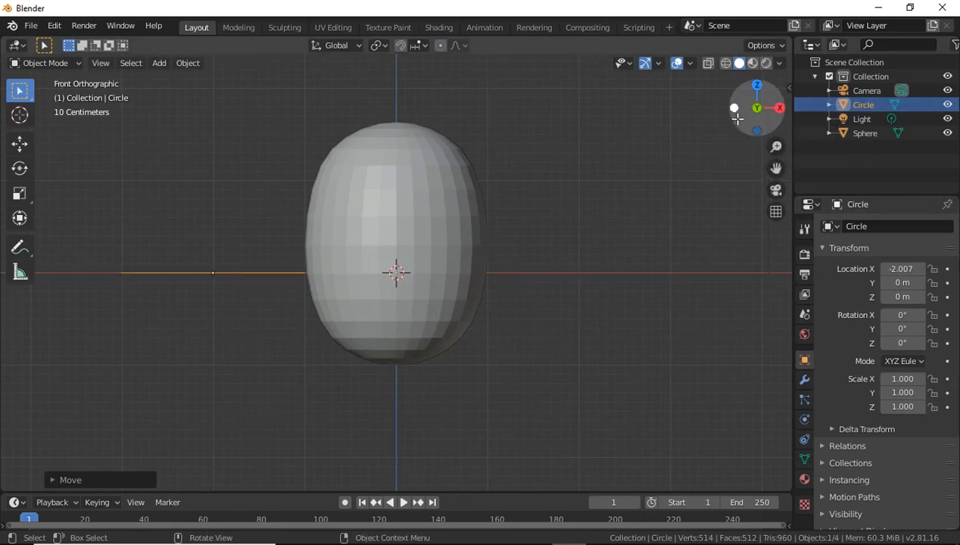
left_click(736, 114)
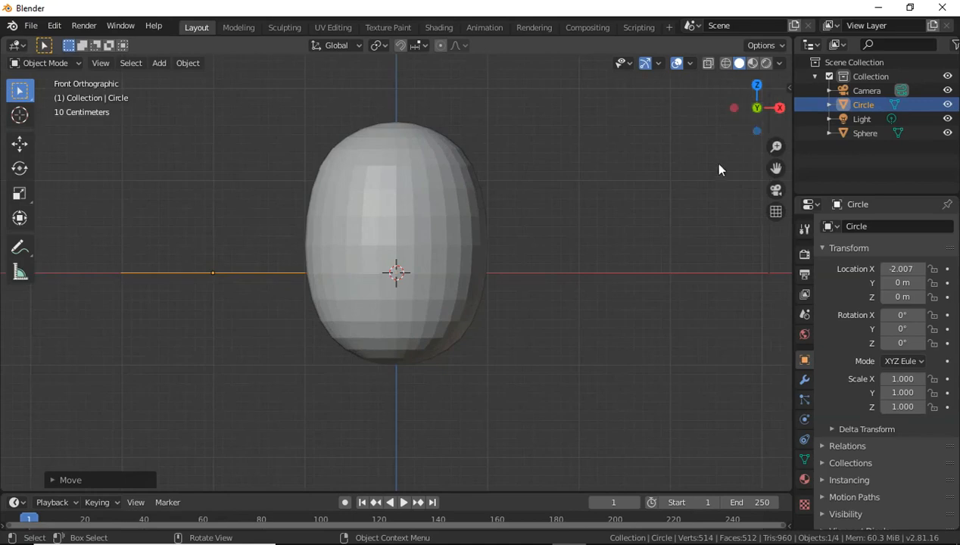
left_click_drag(735, 112, 104, 157)
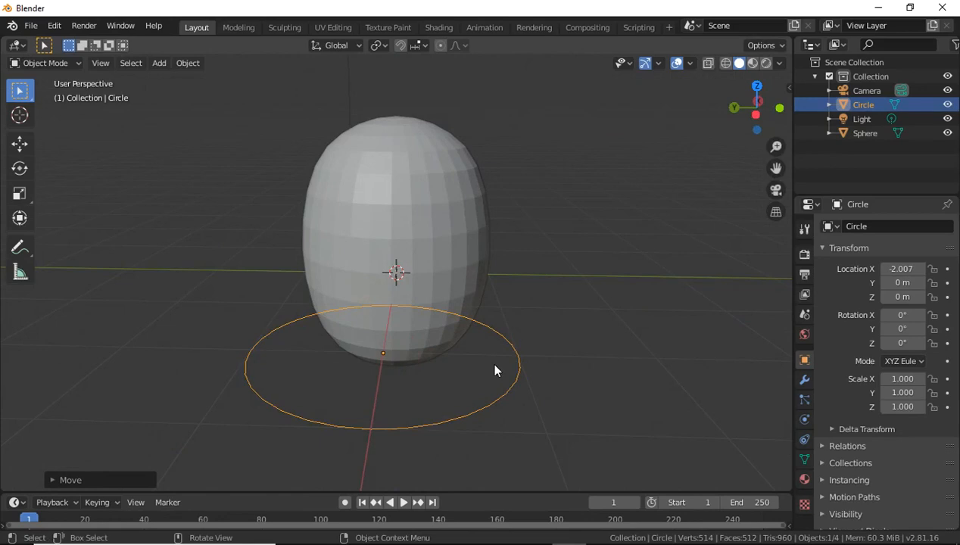
key("r")
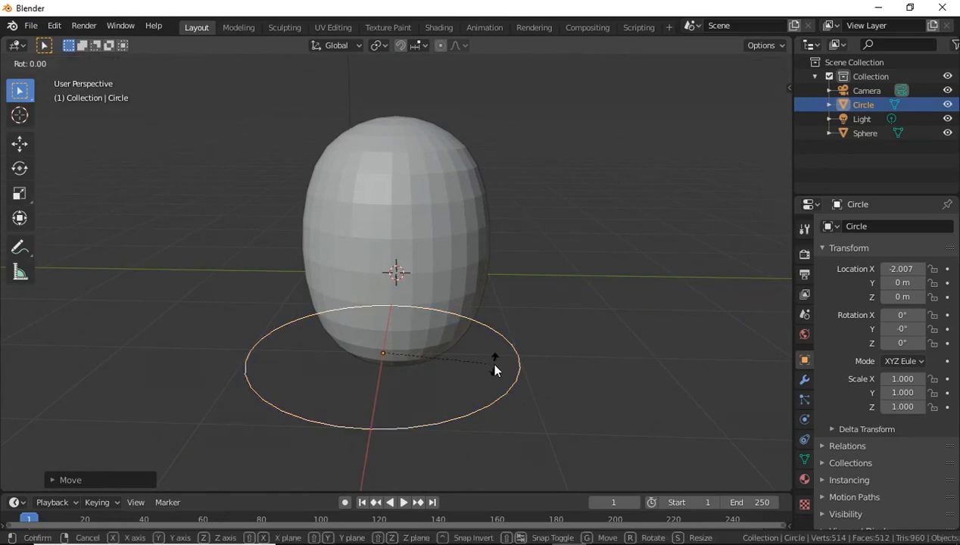
type("x")
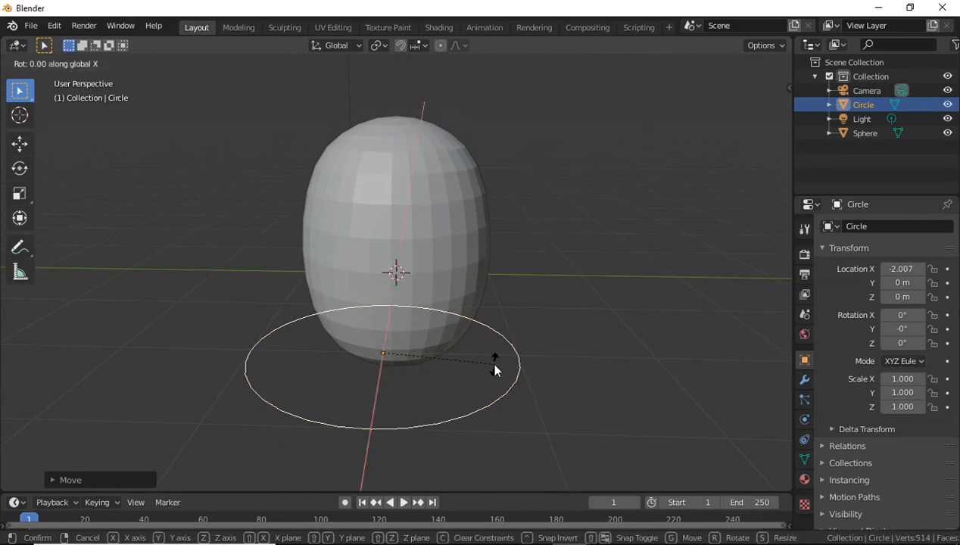
type("90")
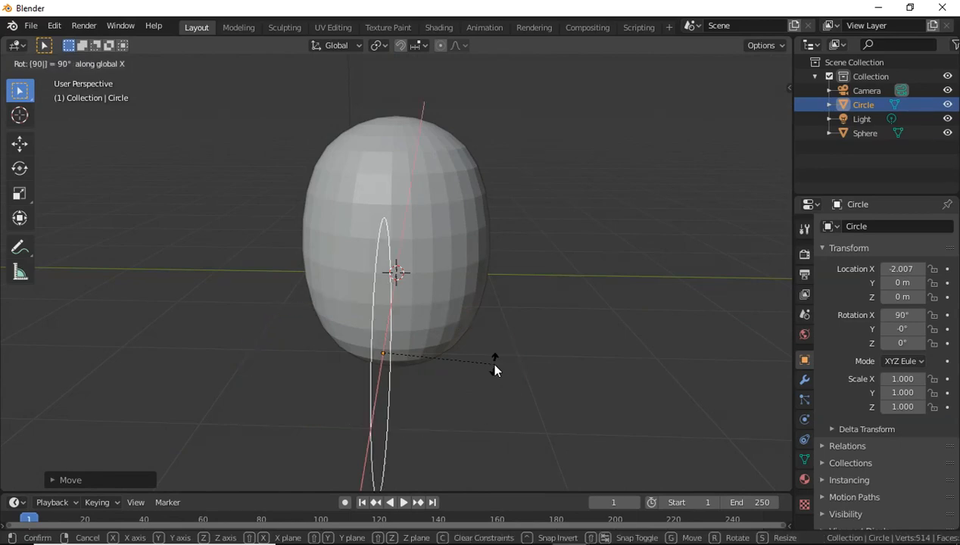
key("Escape")
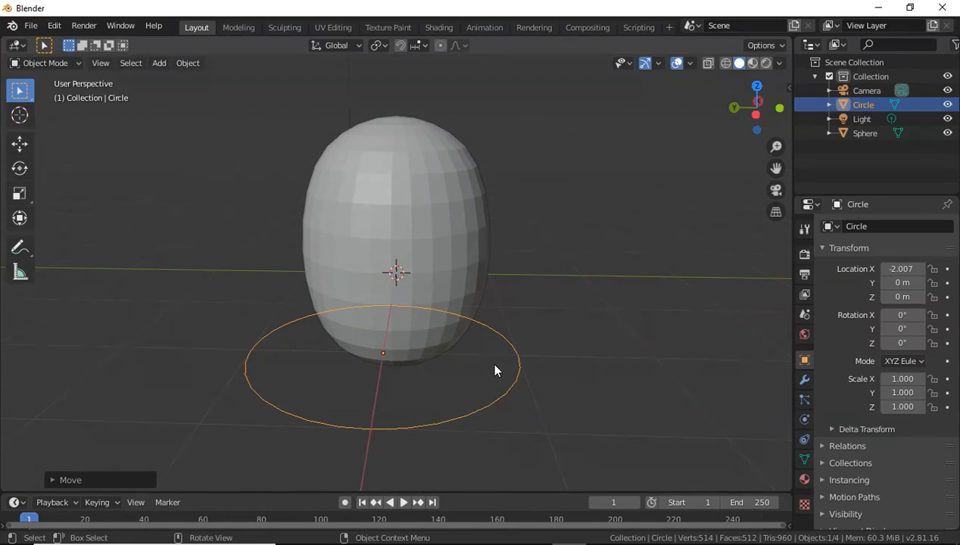
Rotate the circle 90° about the global Y axis so it stands upright facing the egg-shaped body.
type("ry")
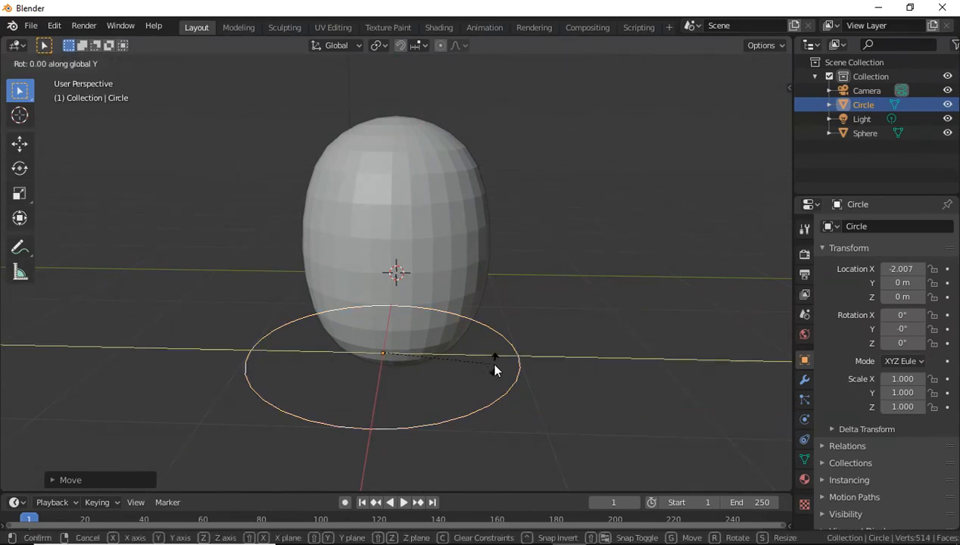
type("90")
key("Return")
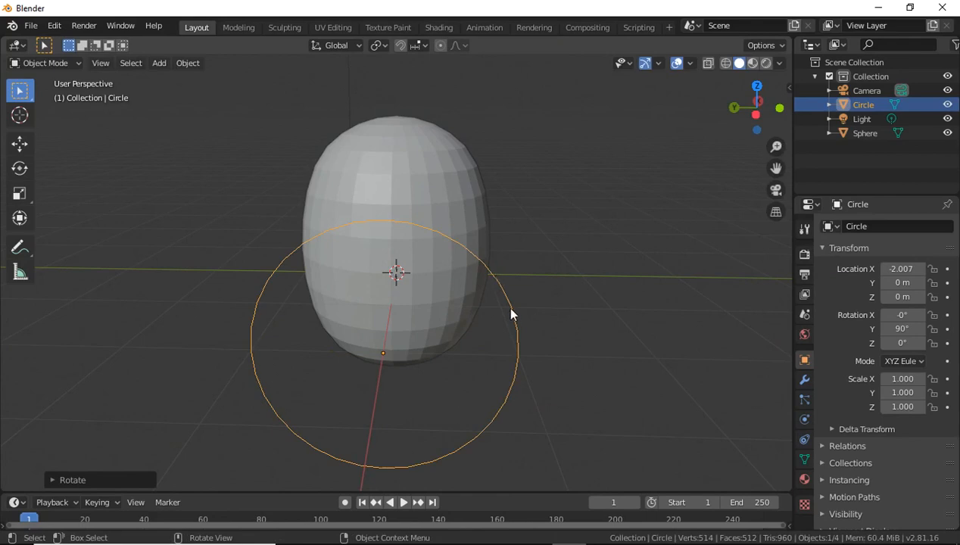
Scale the circle down uniformly to about 0.298, and narrow it along Y to a scale of about 0.167.
key("s")
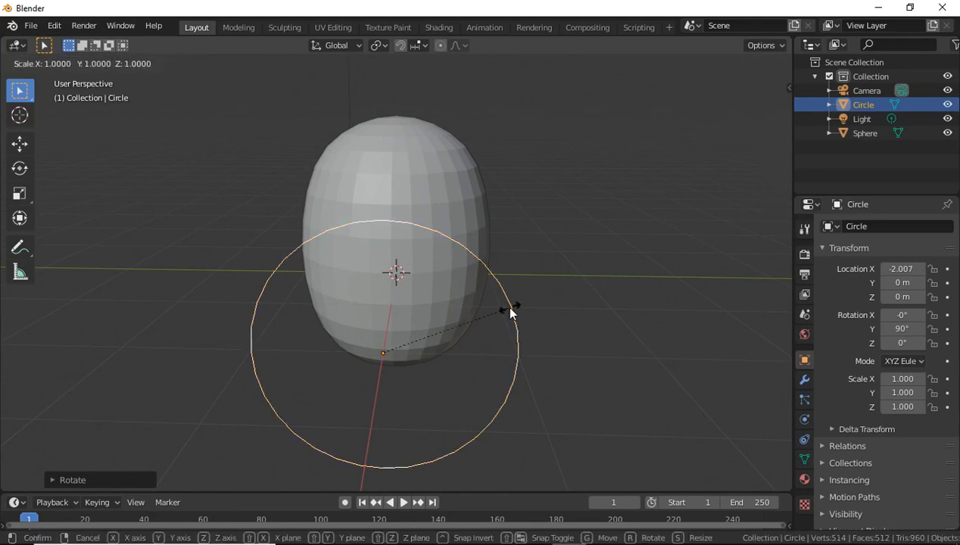
left_click(420, 348)
left_click_drag(751, 118, 748, 96)
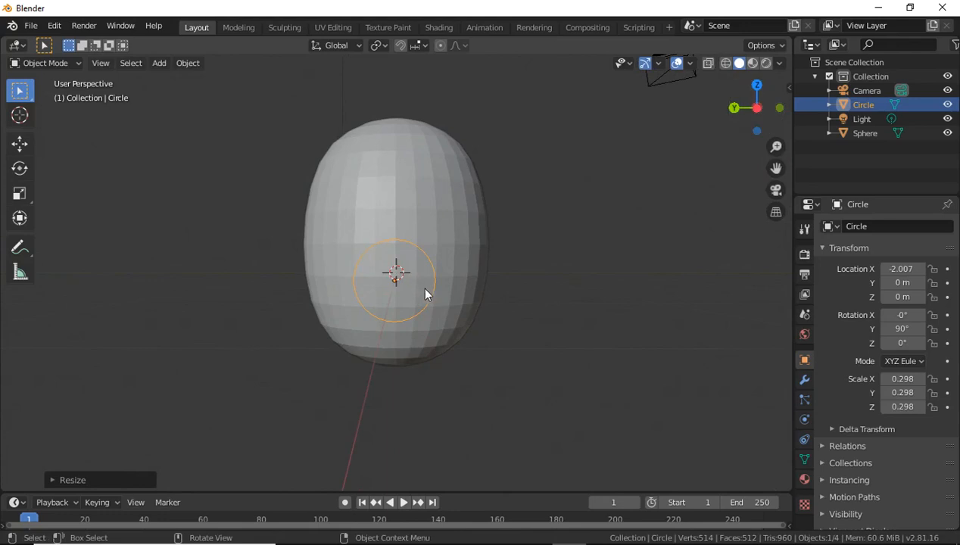
key("s")
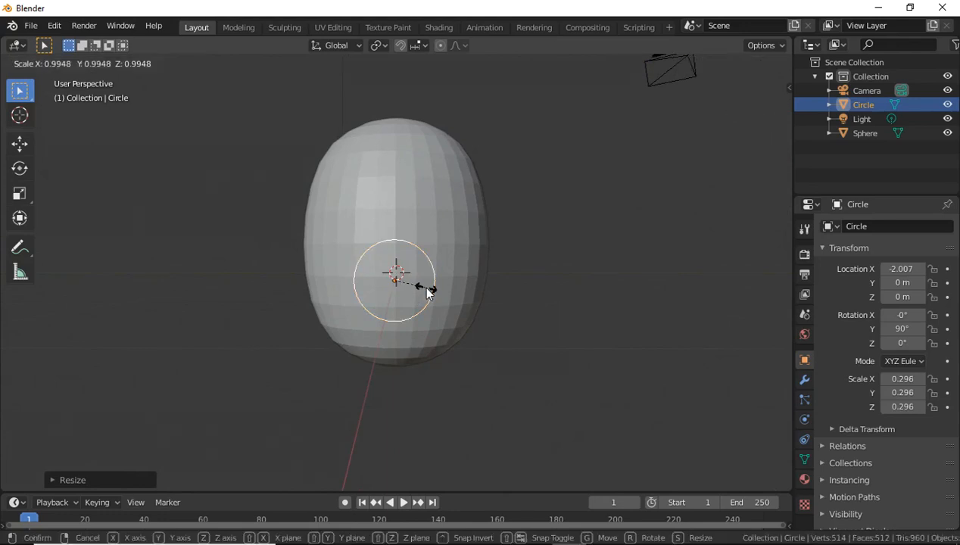
key("y")
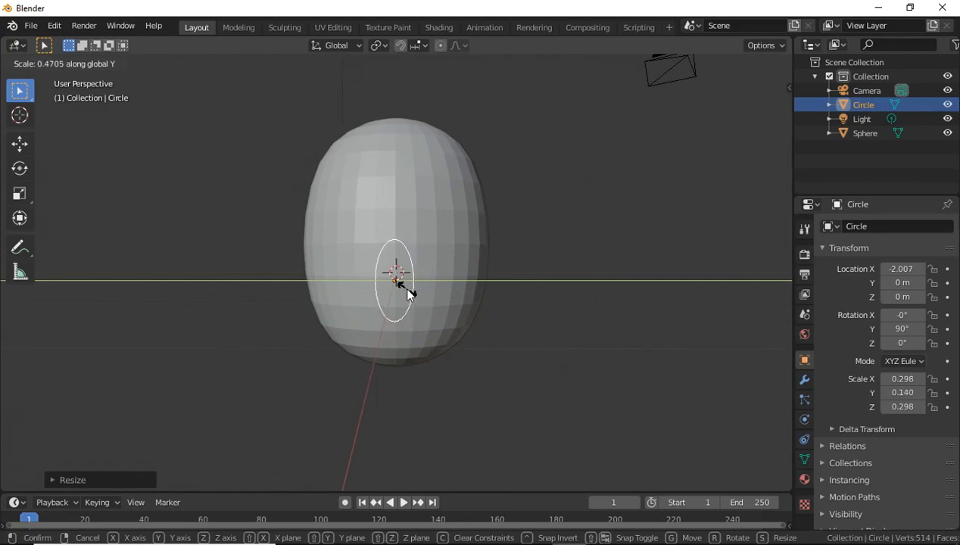
left_click(411, 294)
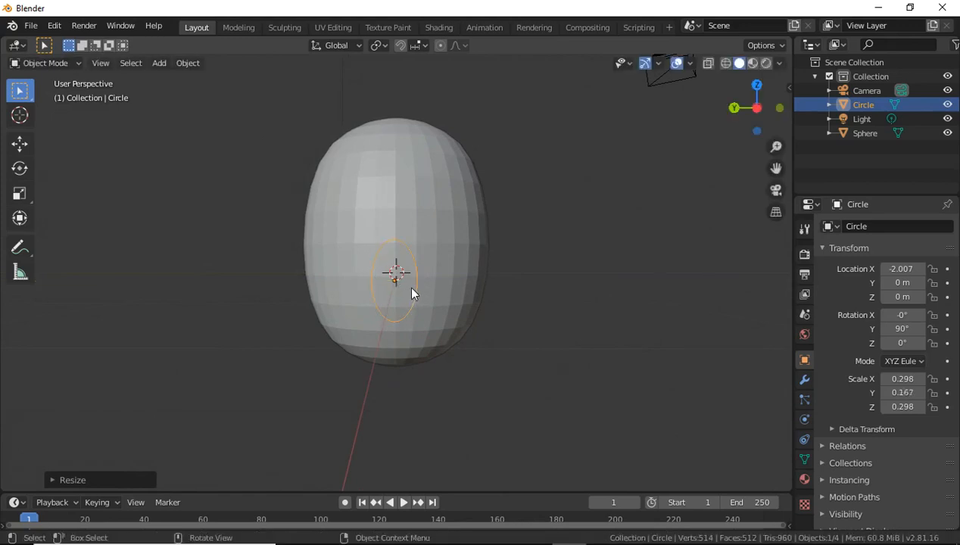
Place the oval about 0.66 m up along Z and 0.22 m along positive Y, and tilt it about -14.8°.
key("g")
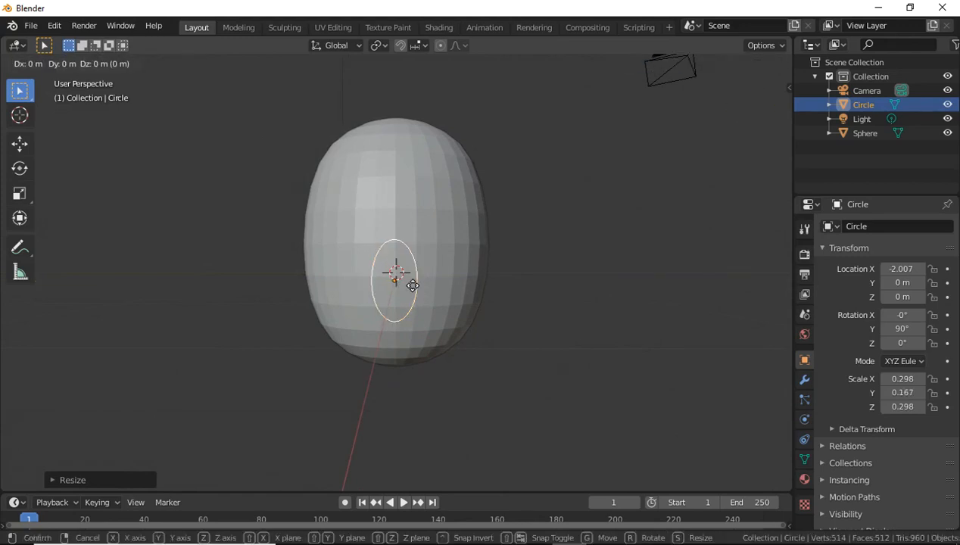
key("z")
left_click(421, 199)
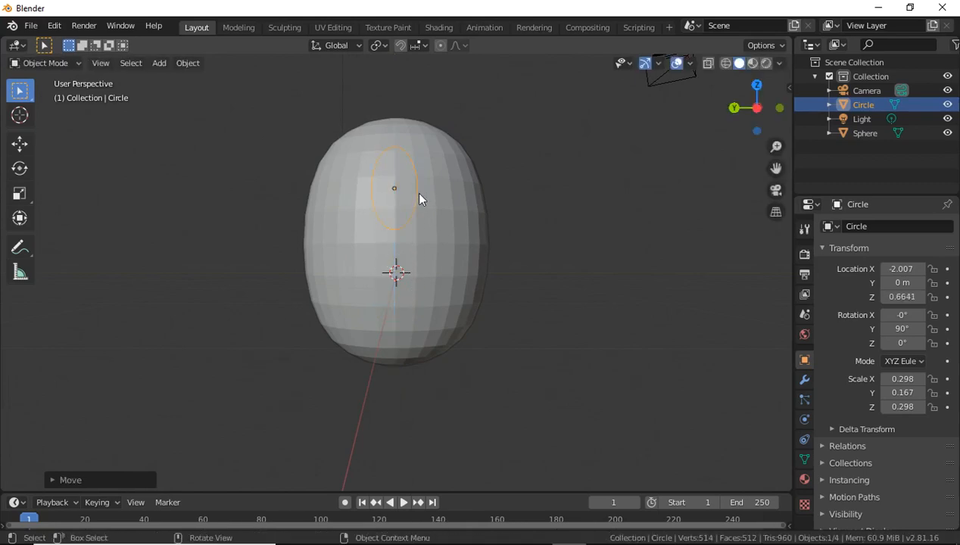
key("g")
key("y")
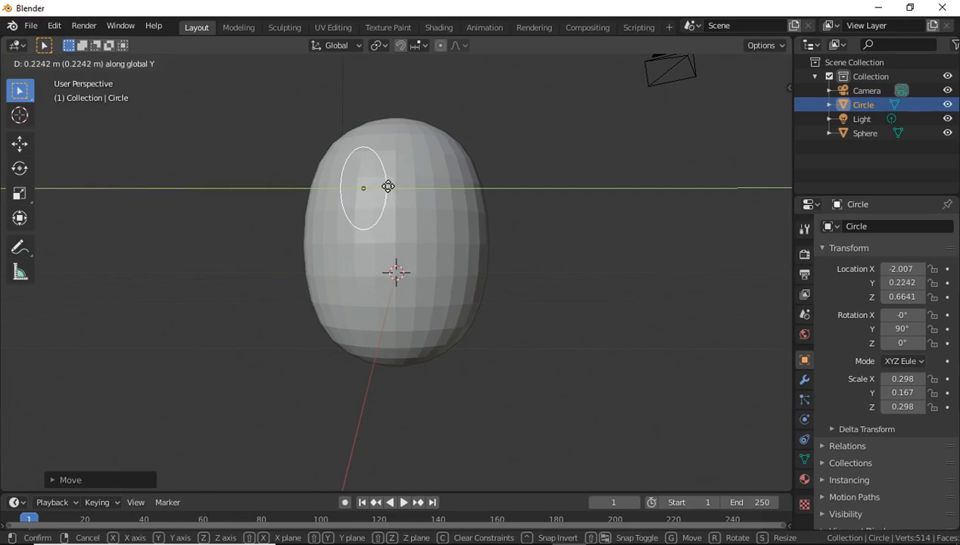
left_click(387, 187)
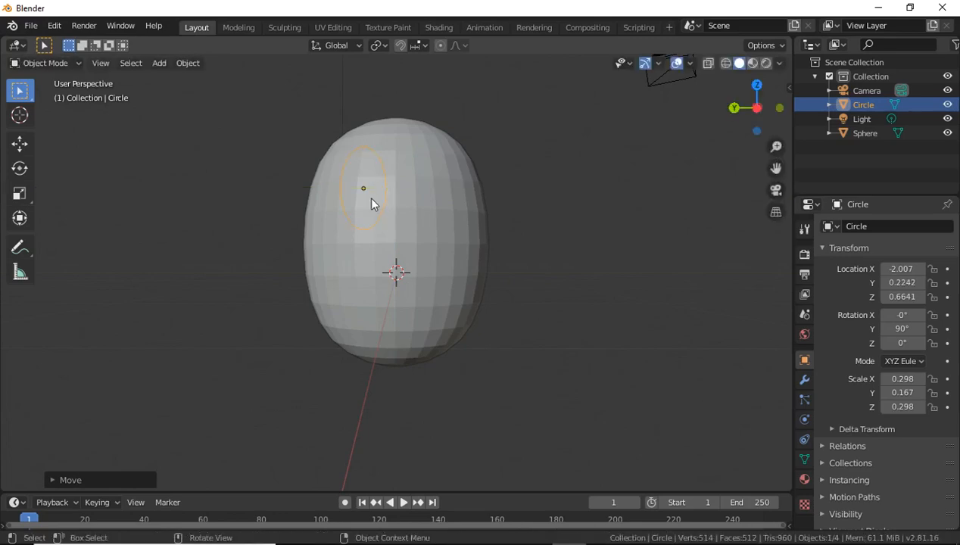
key("r")
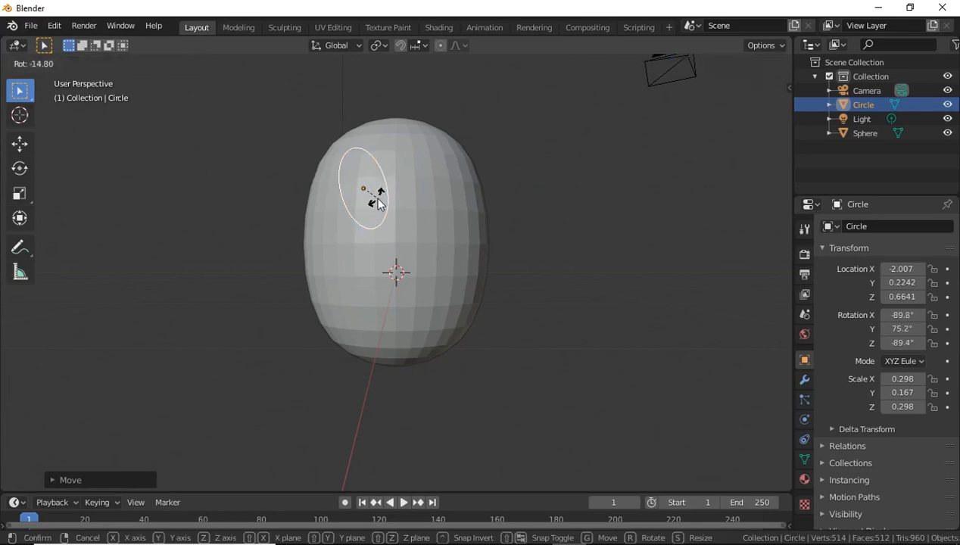
left_click(378, 198)
Duplicate the tilted oval about 0.52 m along negative Y, and tilt the copy the opposite way to a Y rotation of about 96.7°.
right_click(383, 209)
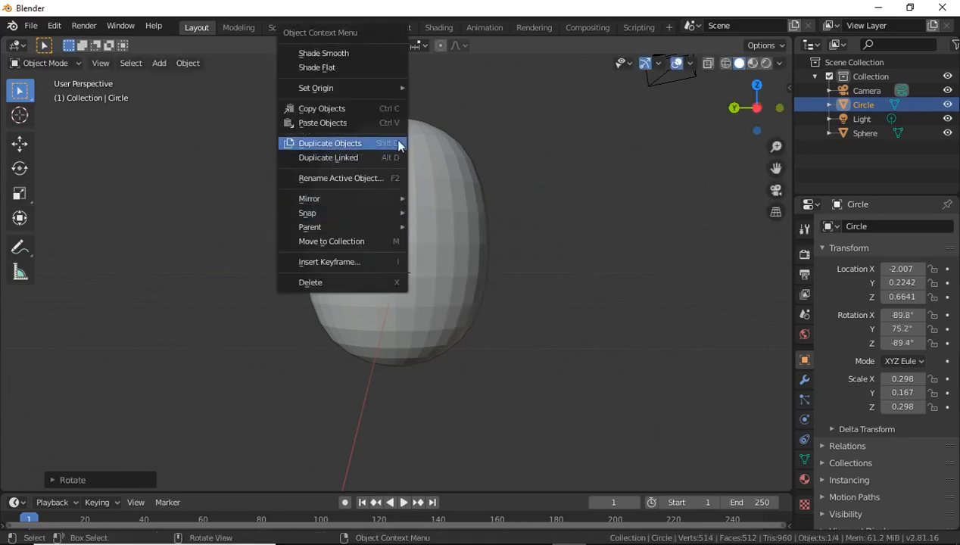
left_click(370, 144)
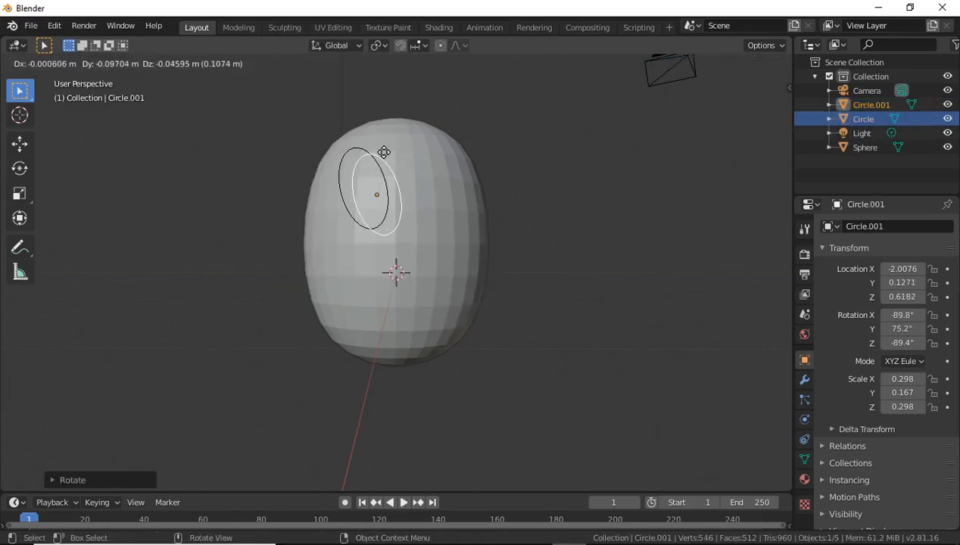
left_click(385, 157)
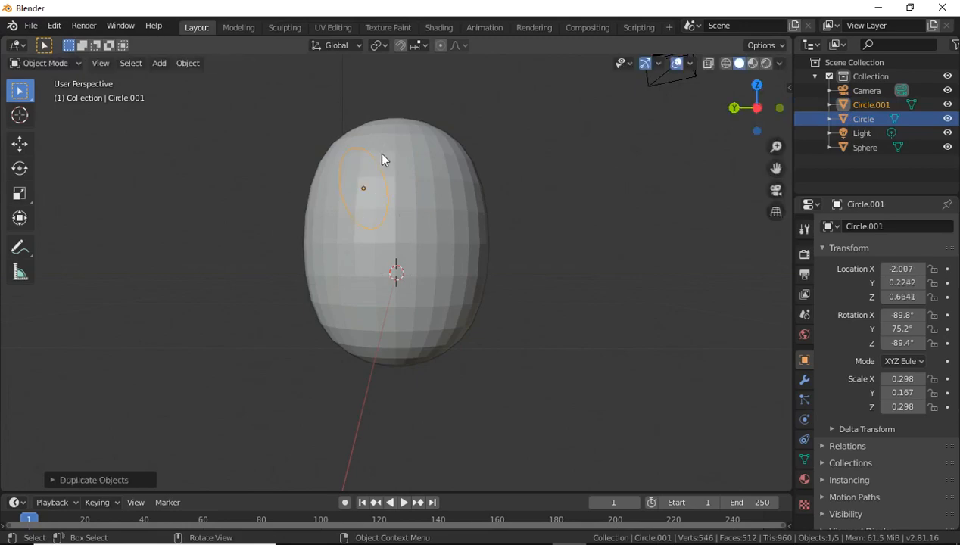
key("g")
key("y")
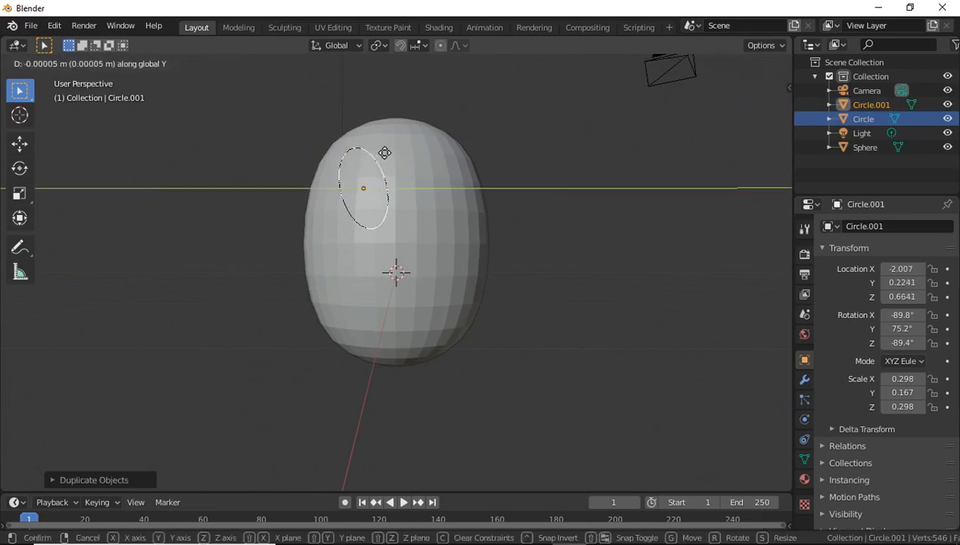
left_click(453, 149)
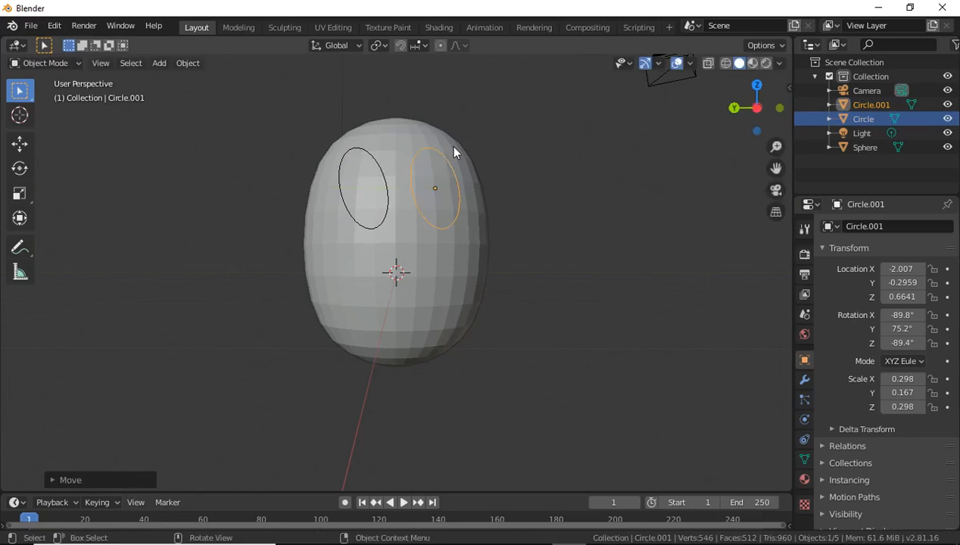
key("r")
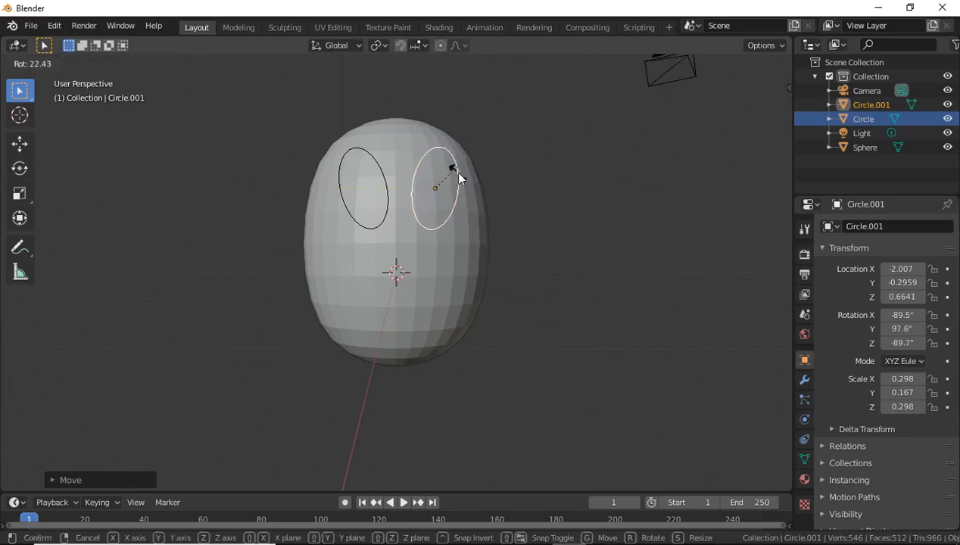
left_click(454, 163)
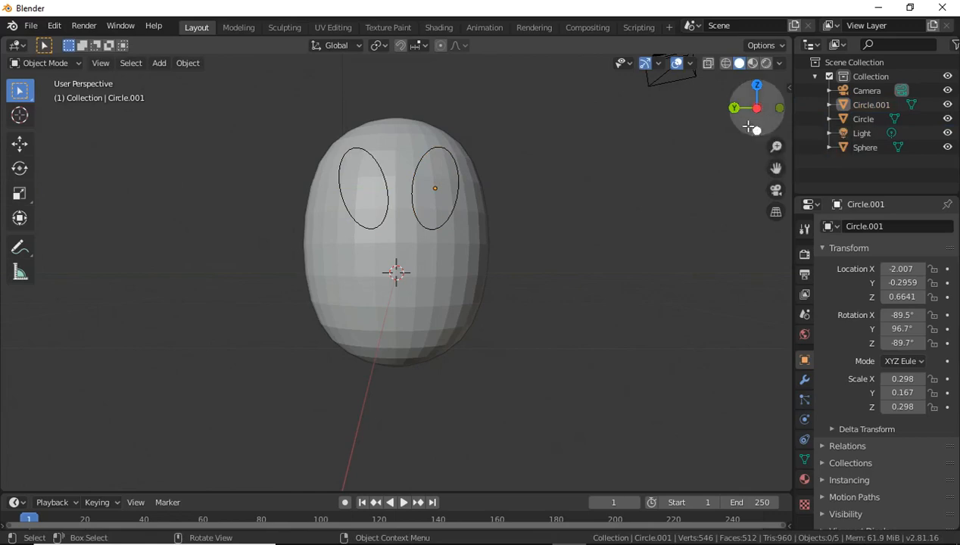
Duplicate the stretched sphere in place, keeping the copy at the original's location, and deselect everything.
mouse_move(748, 121)
left_mouse_down()
mouse_move(785, 188)
mouse_move(701, 136)
mouse_move(606, 139)
mouse_move(684, 171)
mouse_move(738, 128)
mouse_move(750, 134)
left_mouse_up()
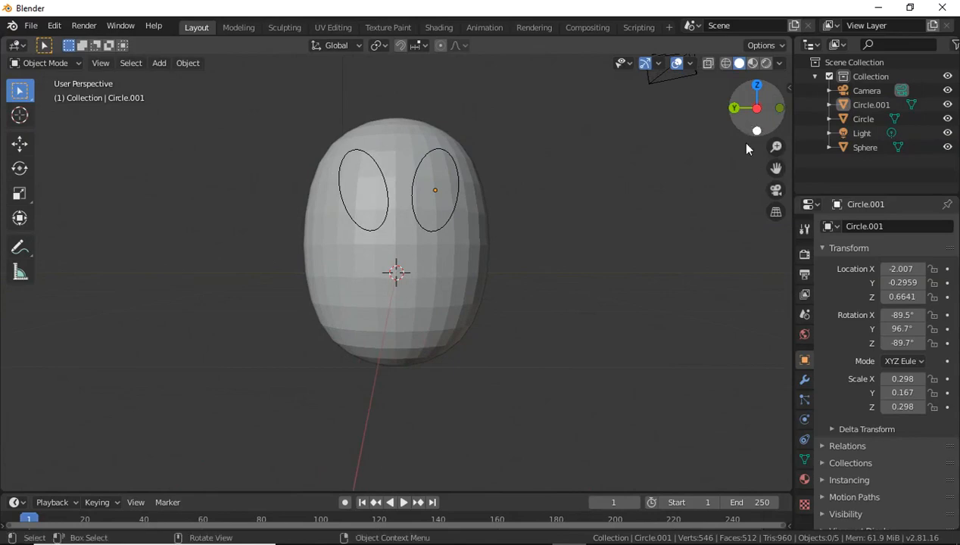
left_click(416, 267)
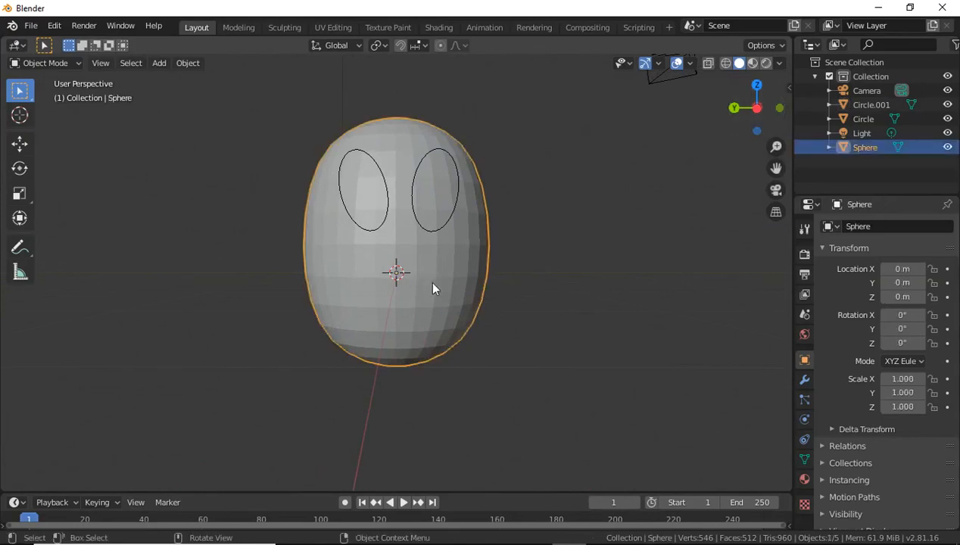
right_click(433, 289)
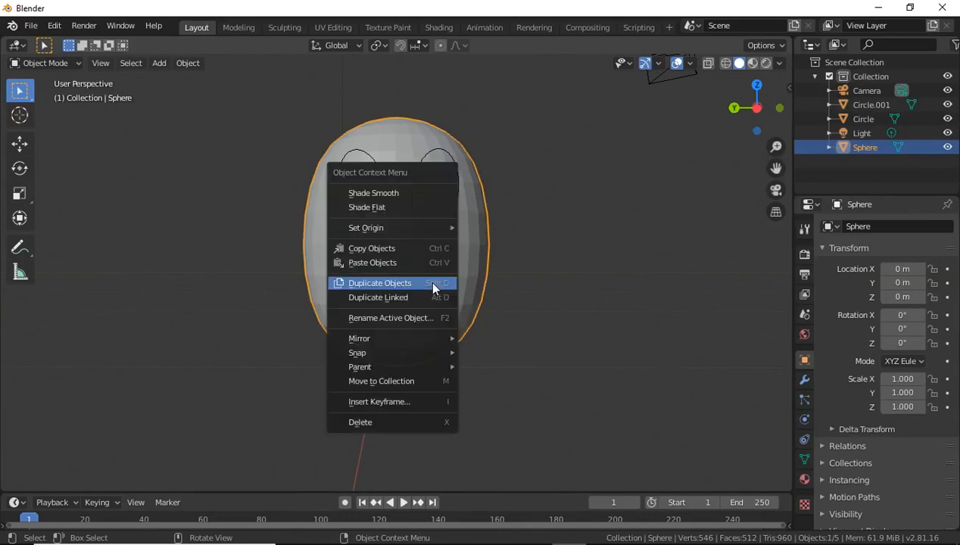
left_click(433, 284)
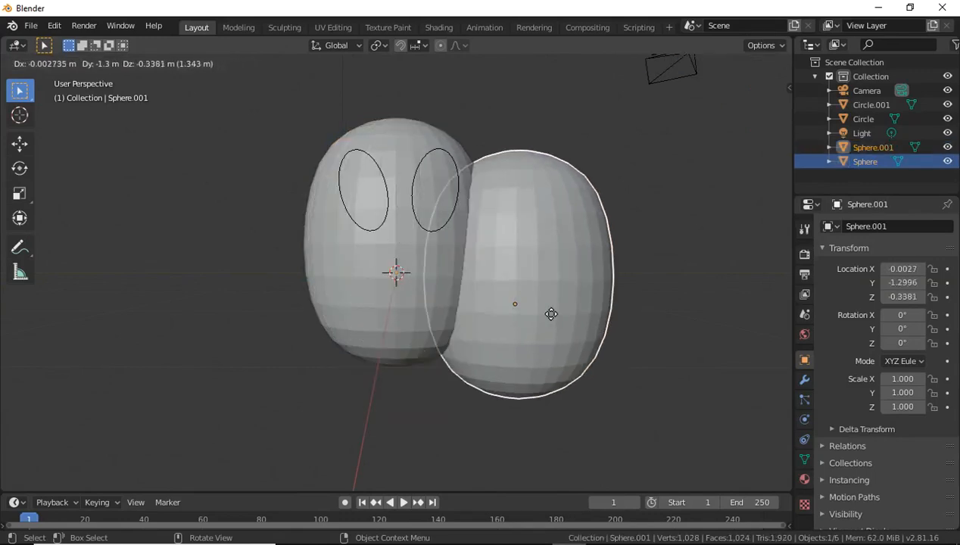
right_click(551, 317)
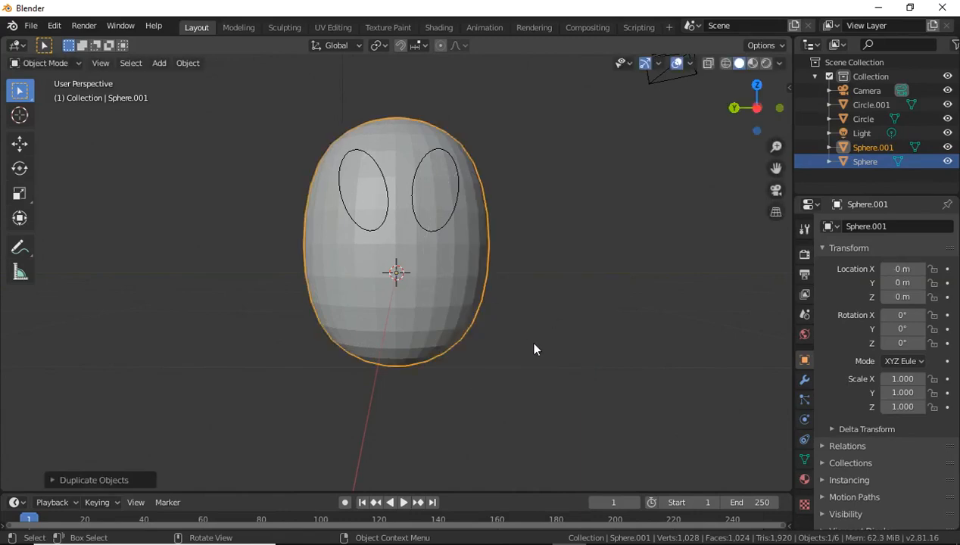
left_click(535, 347)
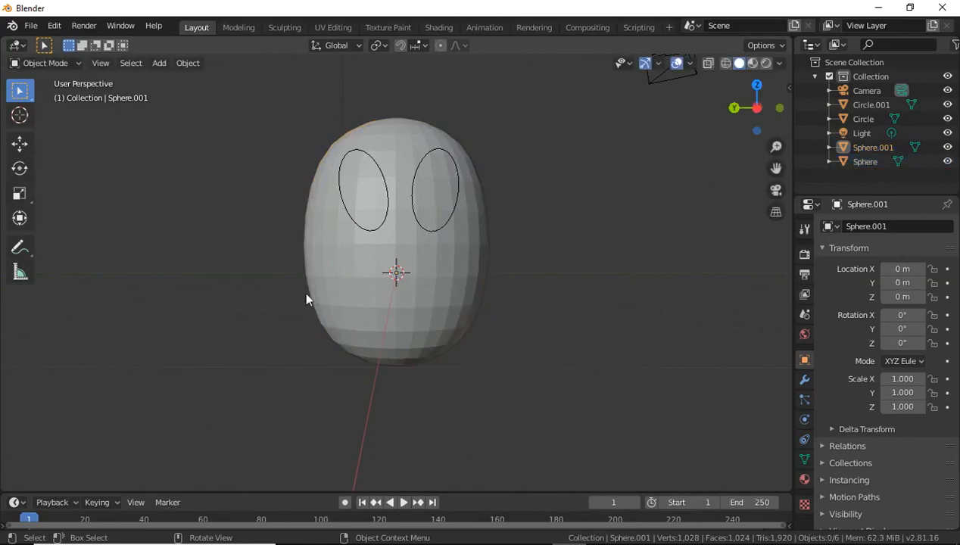
Knife-project the oval on the positive Y side onto the original stretched sphere, and return to Object Mode.
mouse_move(748, 112)
left_mouse_down()
mouse_move(732, 128)
mouse_move(750, 130)
left_mouse_up()
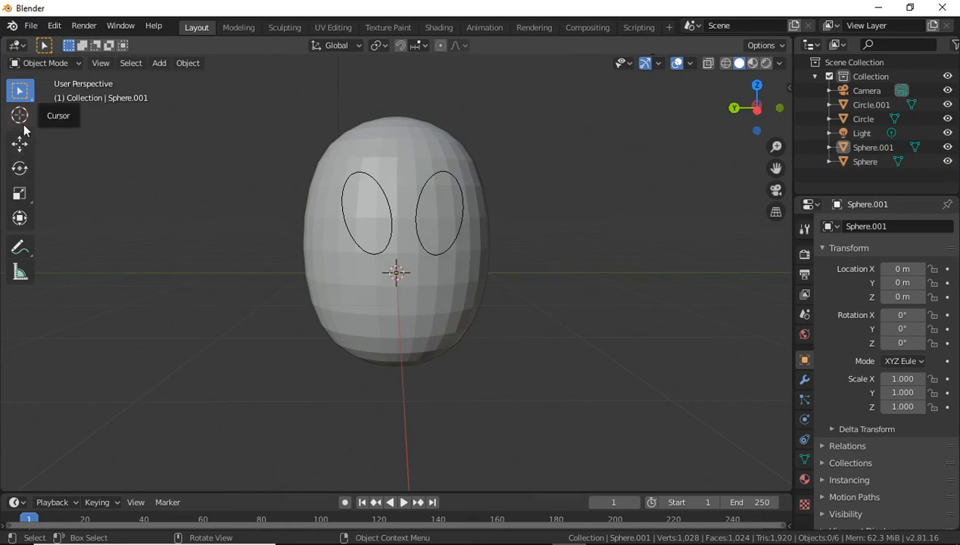
left_click(63, 62)
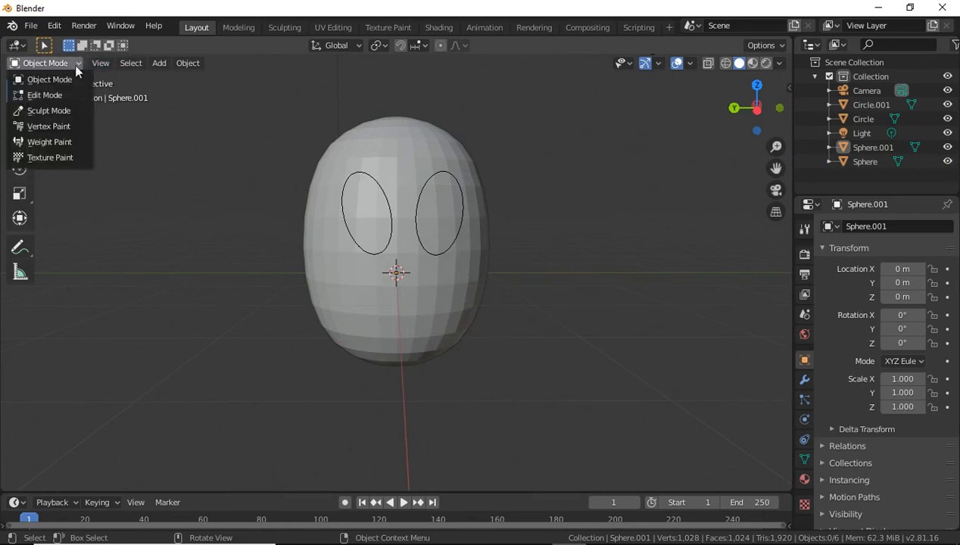
left_click(356, 247)
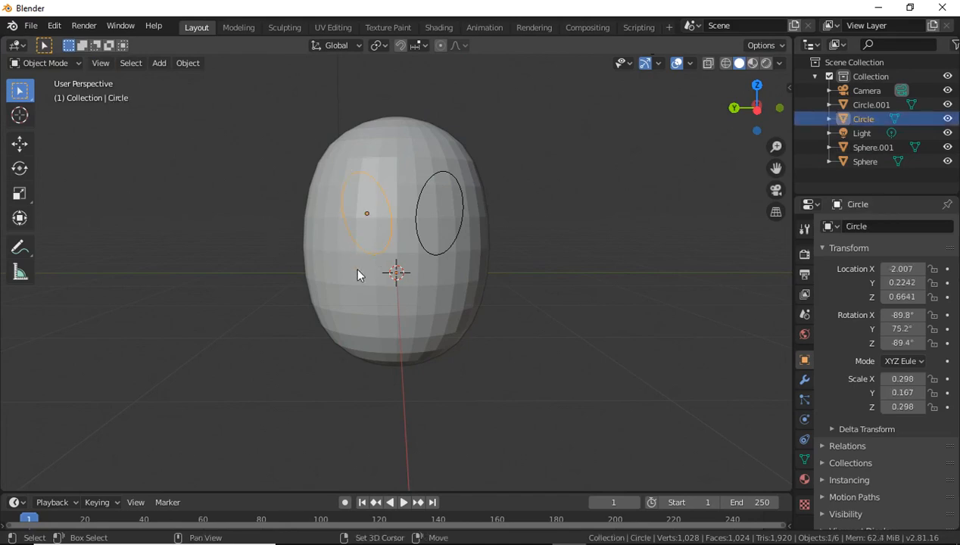
left_click(354, 268, "shift")
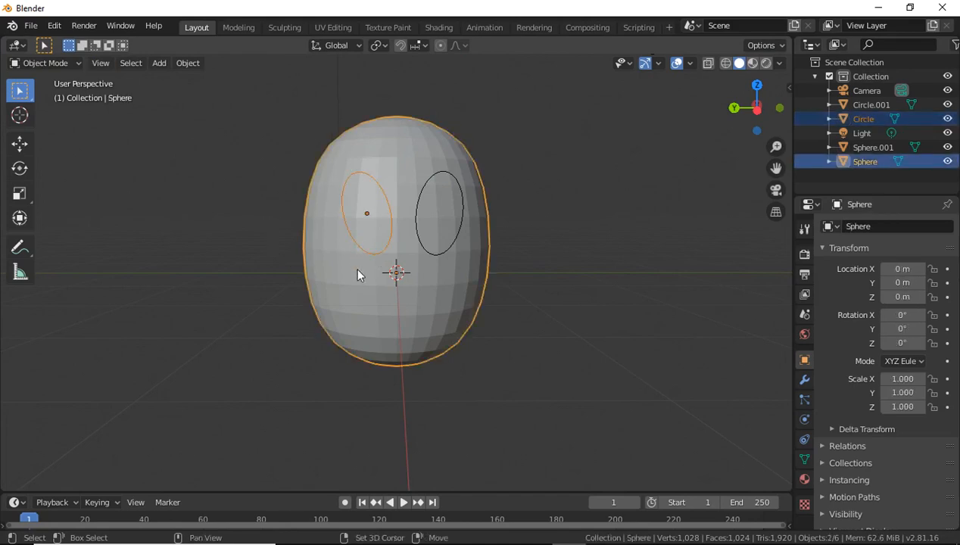
left_click(52, 66)
left_click(38, 94)
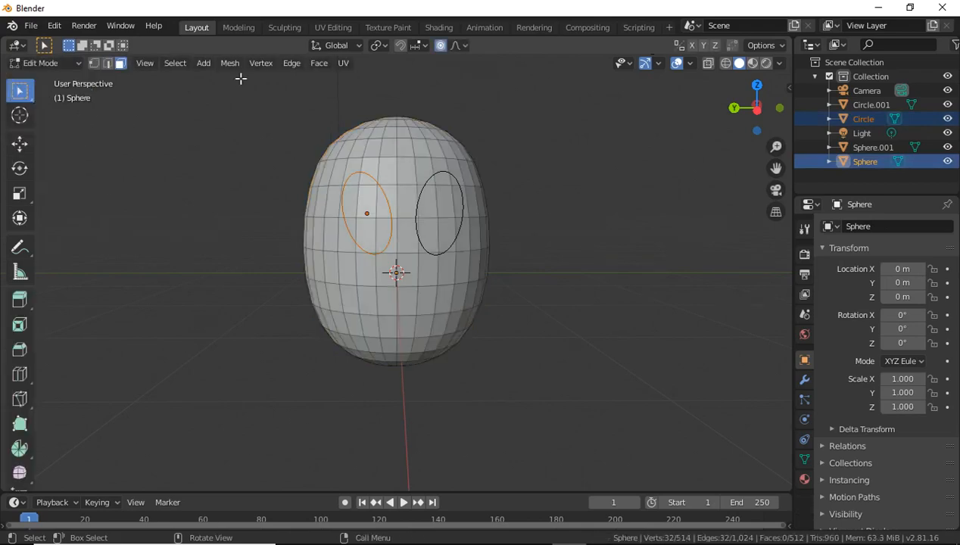
left_click(181, 66)
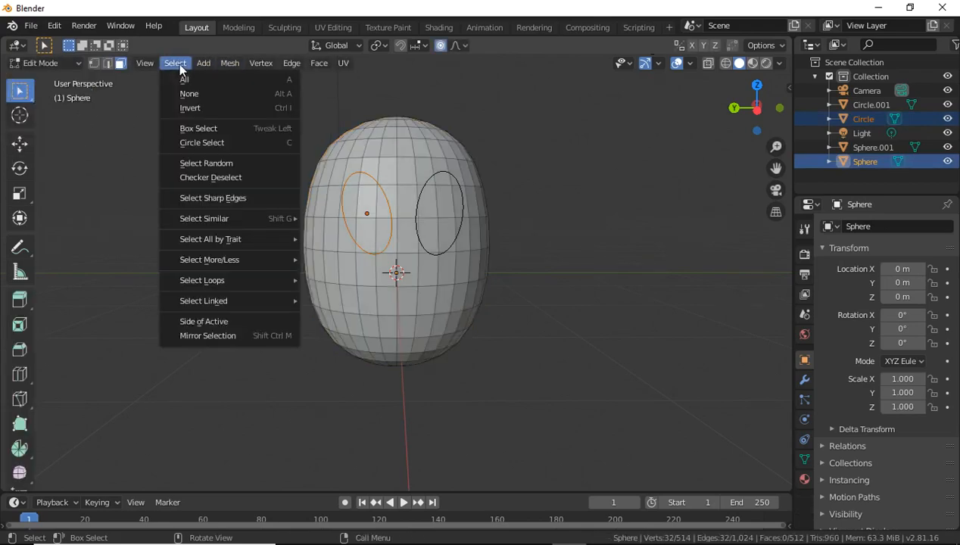
mouse_move(229, 66)
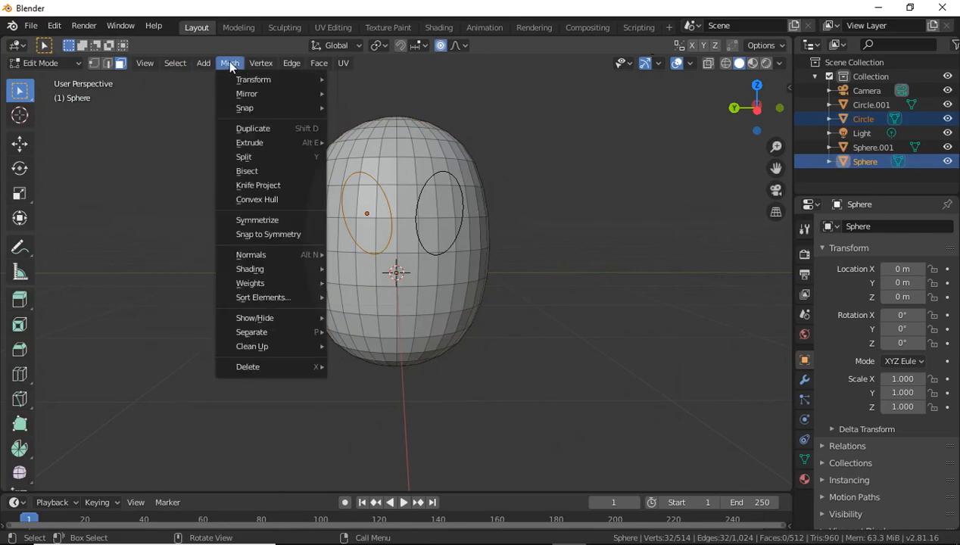
left_click(265, 186)
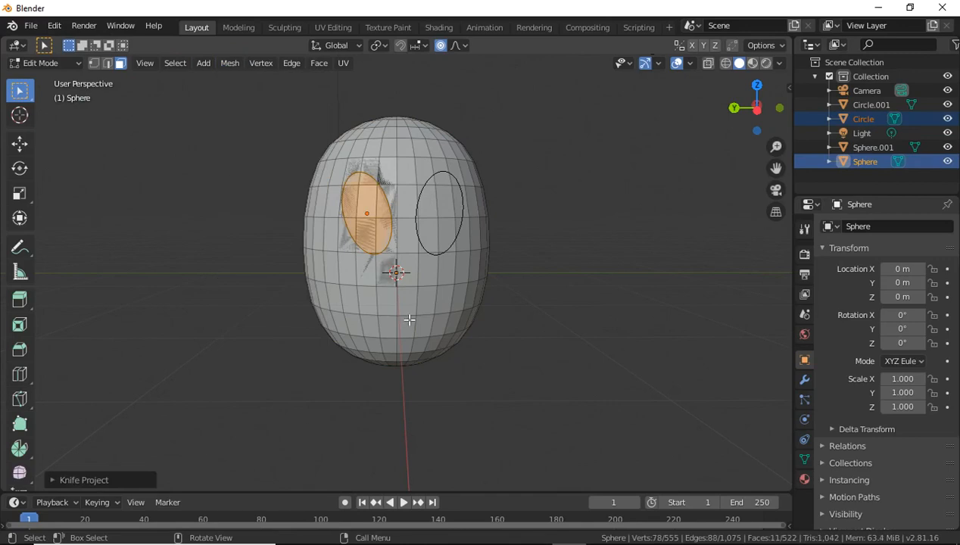
left_click(73, 64)
left_click(65, 77)
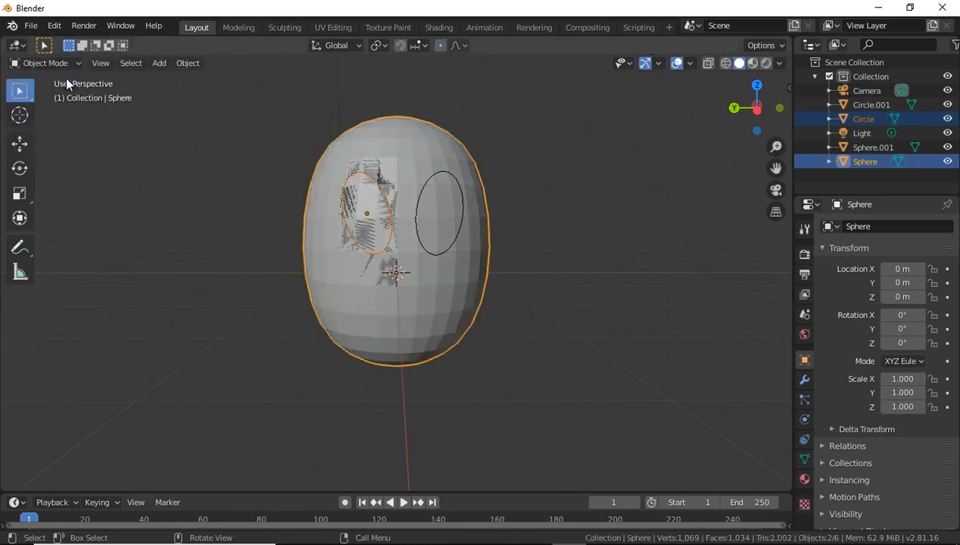
Knife-project the oval on the negative Y side onto the same original sphere, and return to Object Mode.
left_click(443, 250)
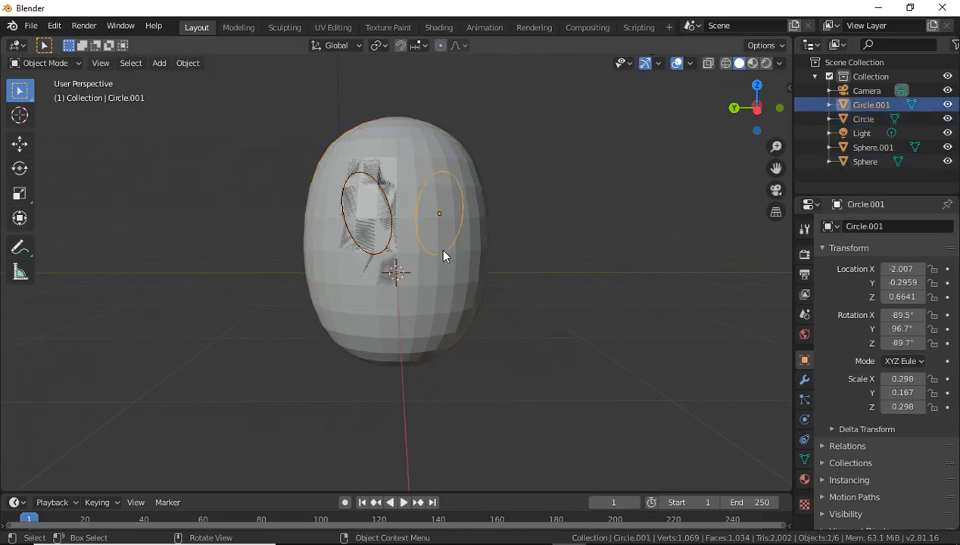
left_click(443, 301, "shift")
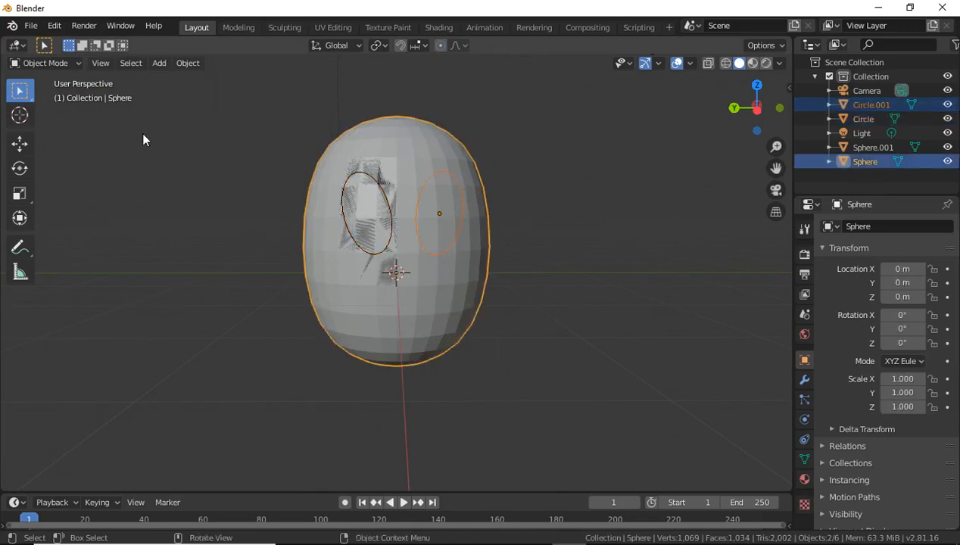
left_click(65, 63)
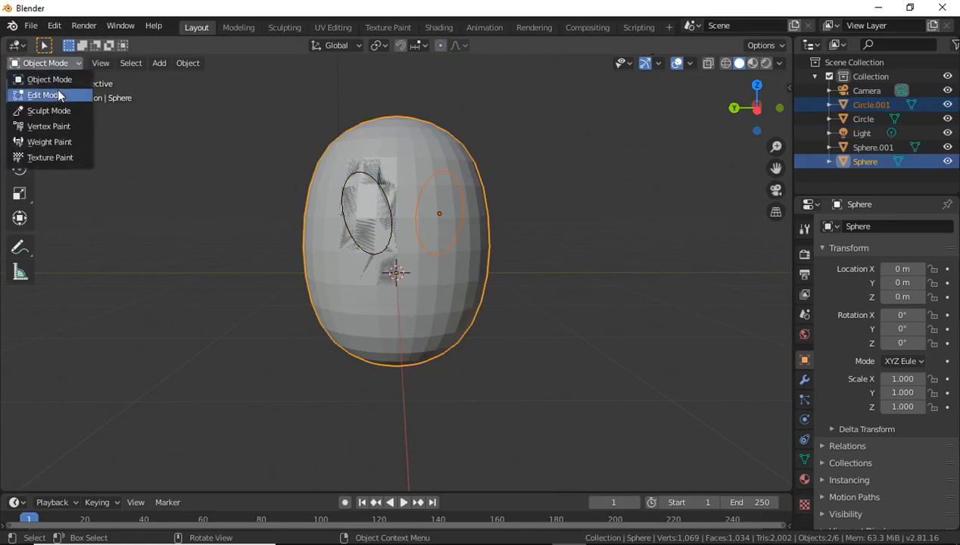
left_click(59, 95)
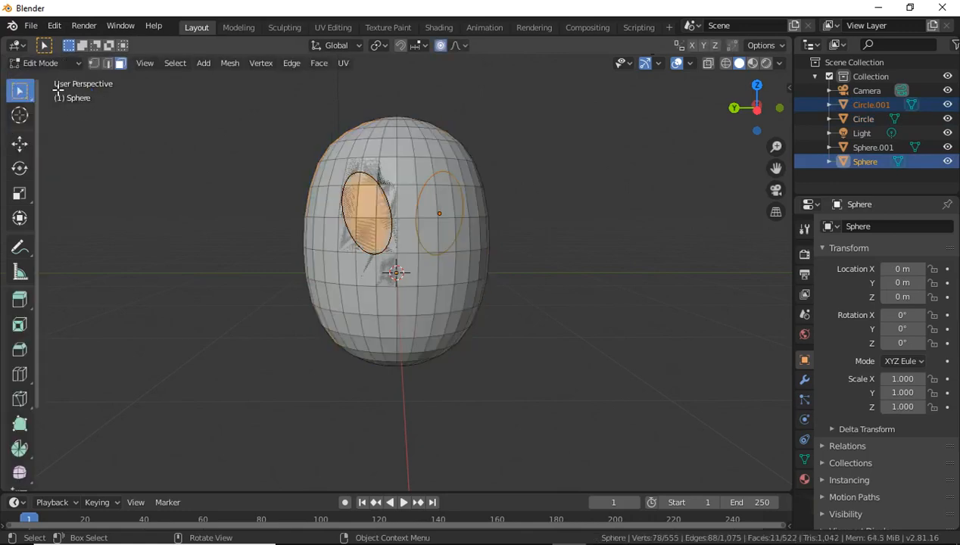
left_click(227, 63)
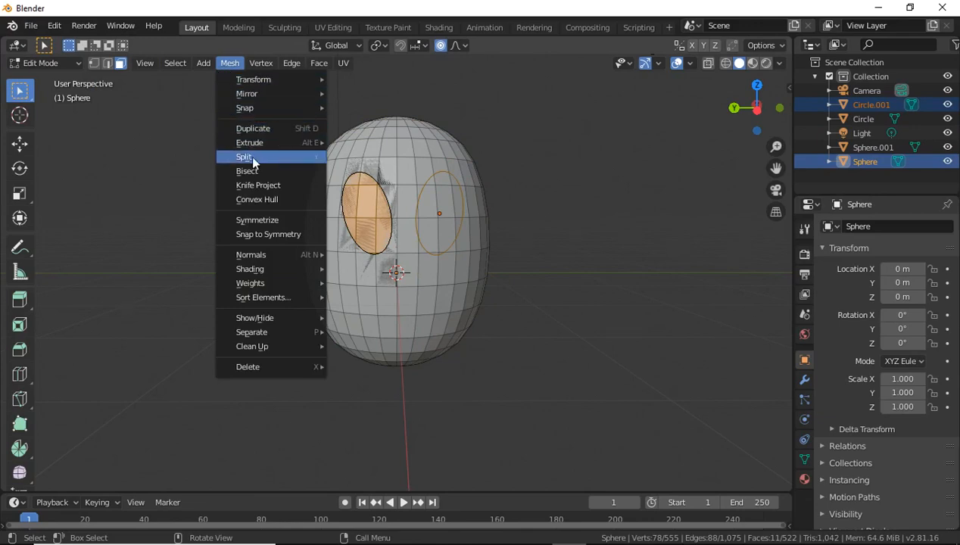
left_click(261, 186)
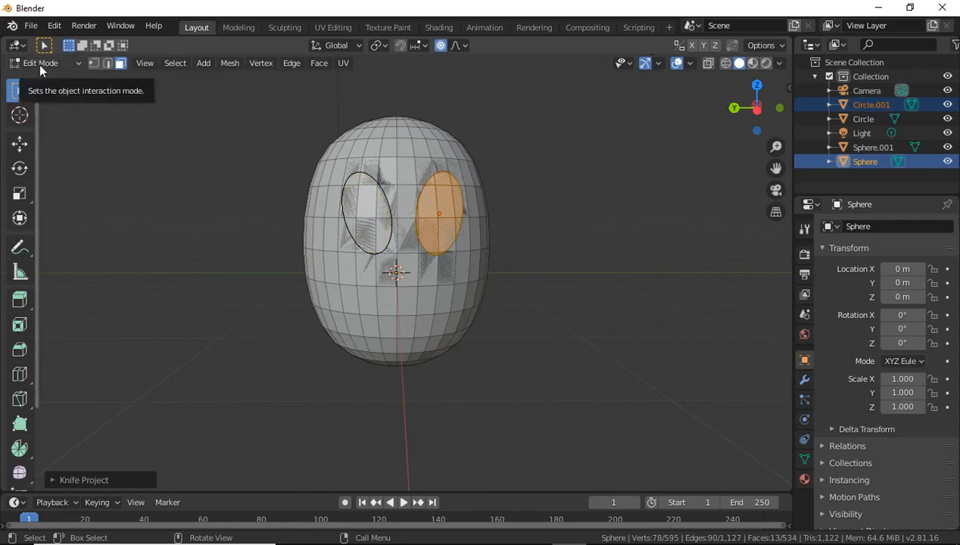
left_click(39, 64)
left_click(53, 81)
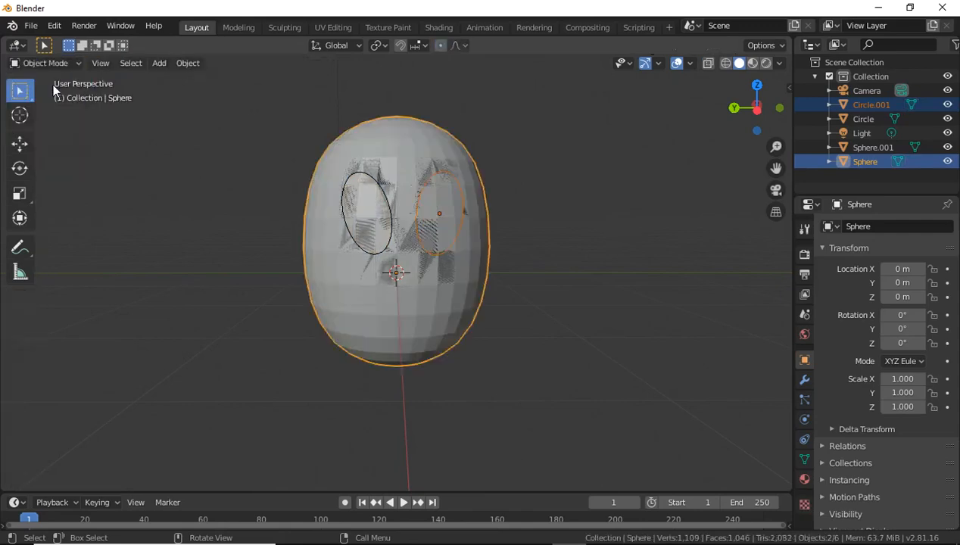
Delete both oval circle objects in front of the body.
left_click(368, 252)
left_click(430, 253, "shift")
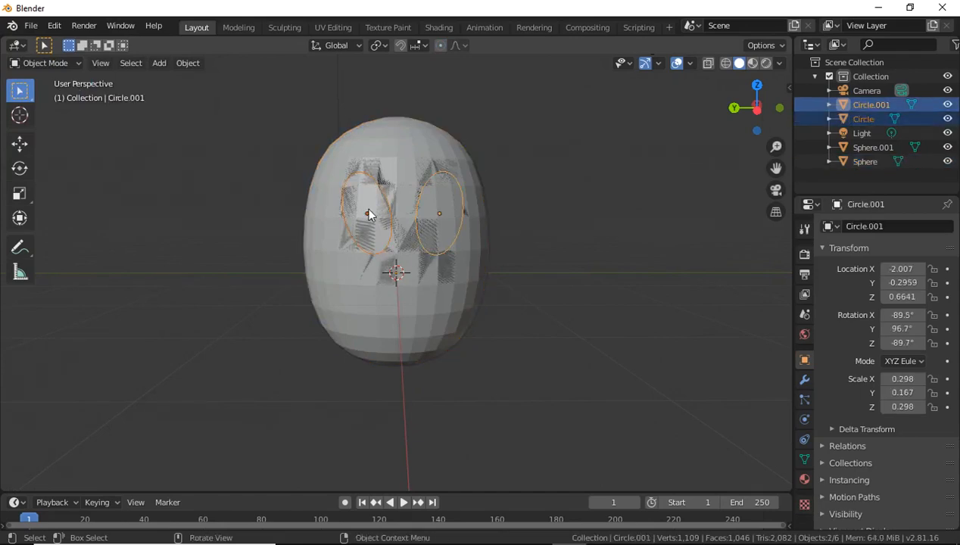
key("Delete")
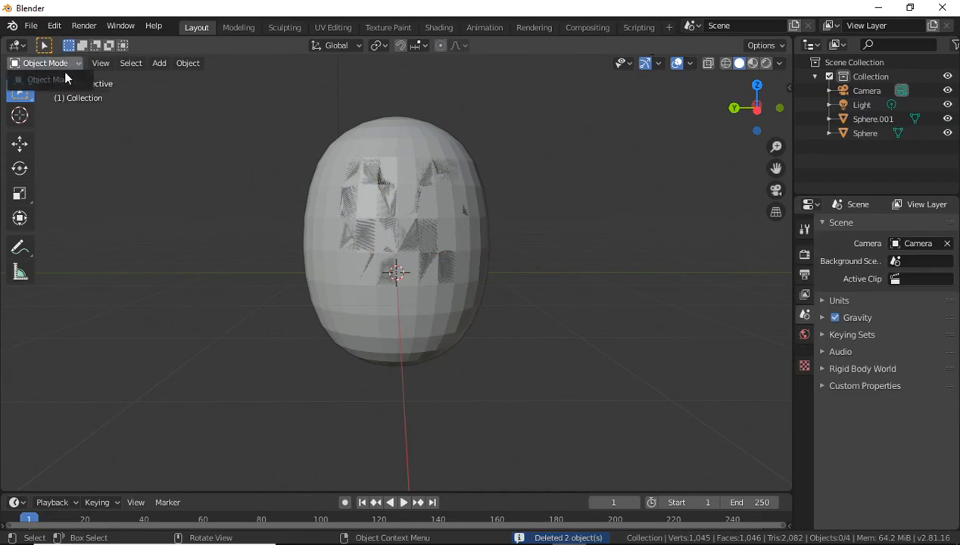
Edit the original sphere's mesh and select all faces inside the eye outline on the positive Y side.
left_click(406, 296)
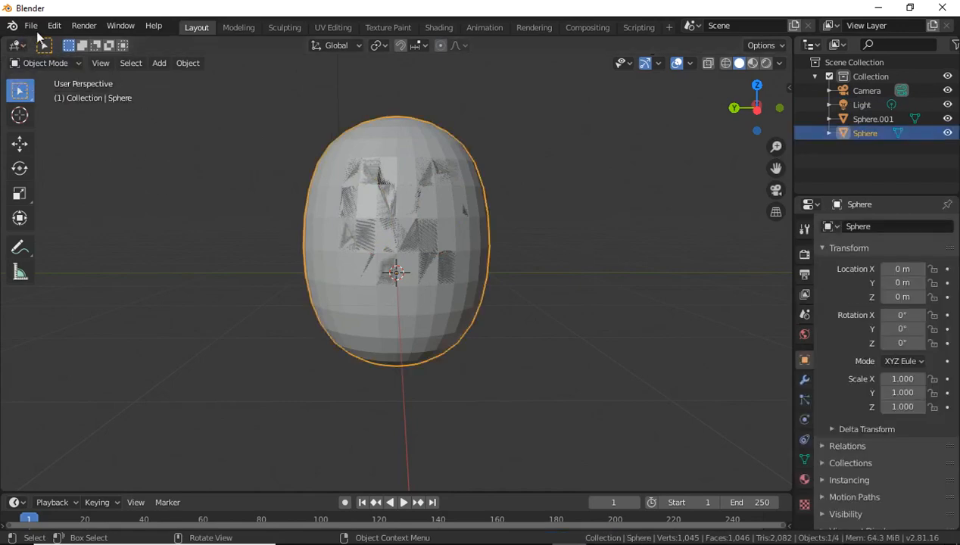
left_click(62, 63)
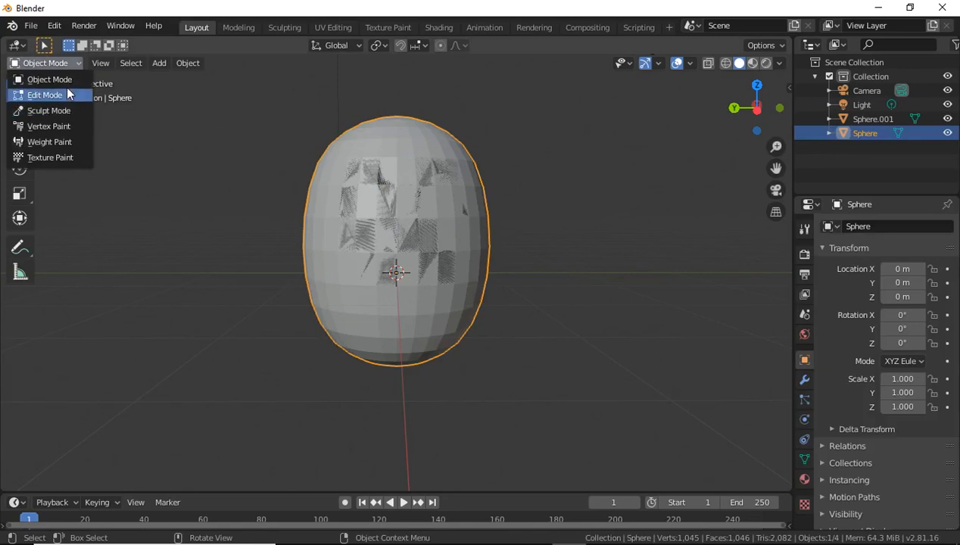
left_click(68, 95)
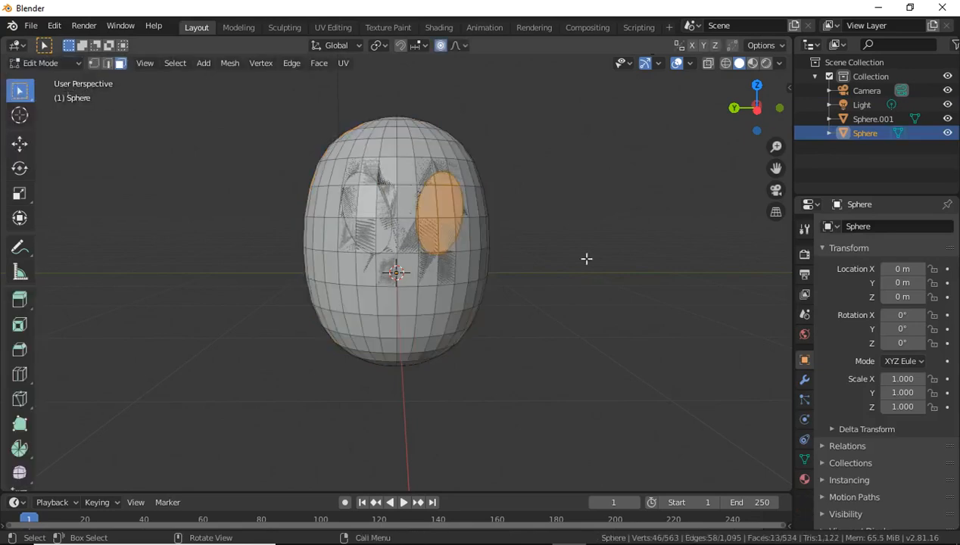
left_click(349, 204)
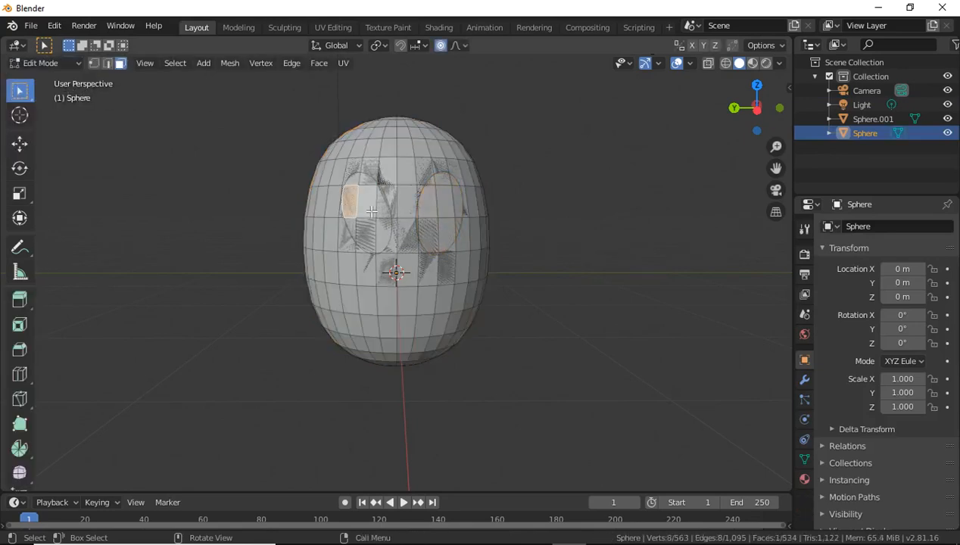
left_click(382, 215, "shift")
left_click(382, 230, "shift")
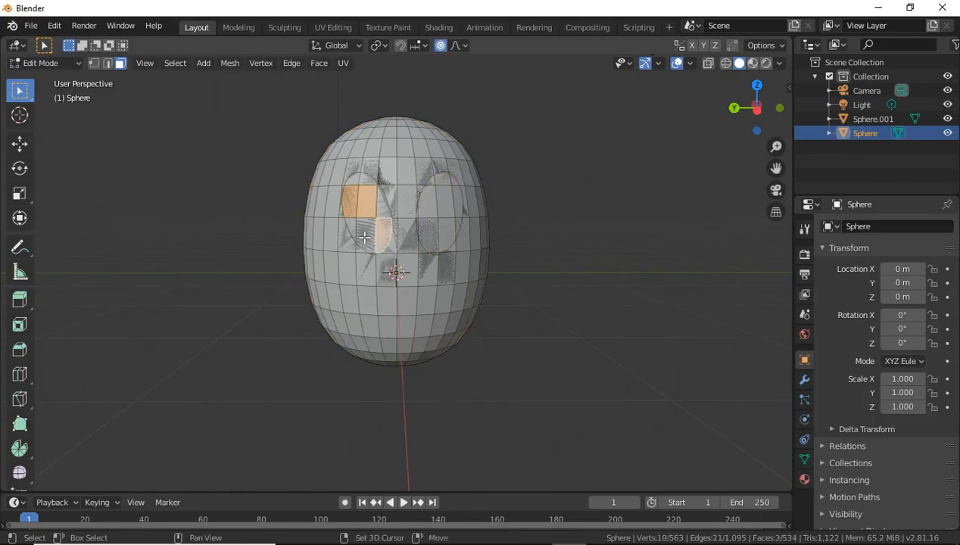
left_click(362, 236, "shift")
left_click(352, 228, "shift")
left_click(381, 207, "shift")
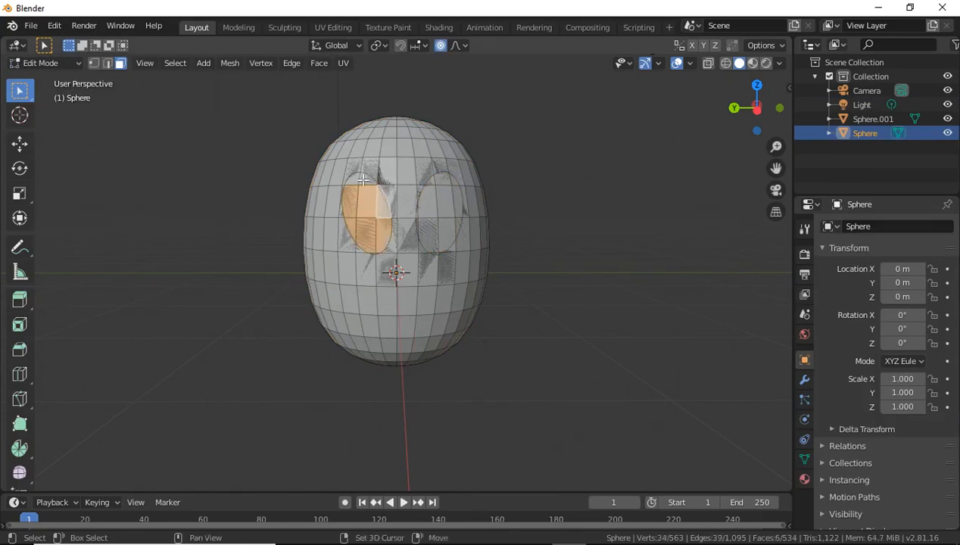
left_click(364, 180, "shift")
left_click(353, 181, "shift")
Add all faces inside the negative Y eye outline to the selection, including the thin slivers along its inner edge.
left_click(447, 202, "shift")
left_click(426, 202, "shift")
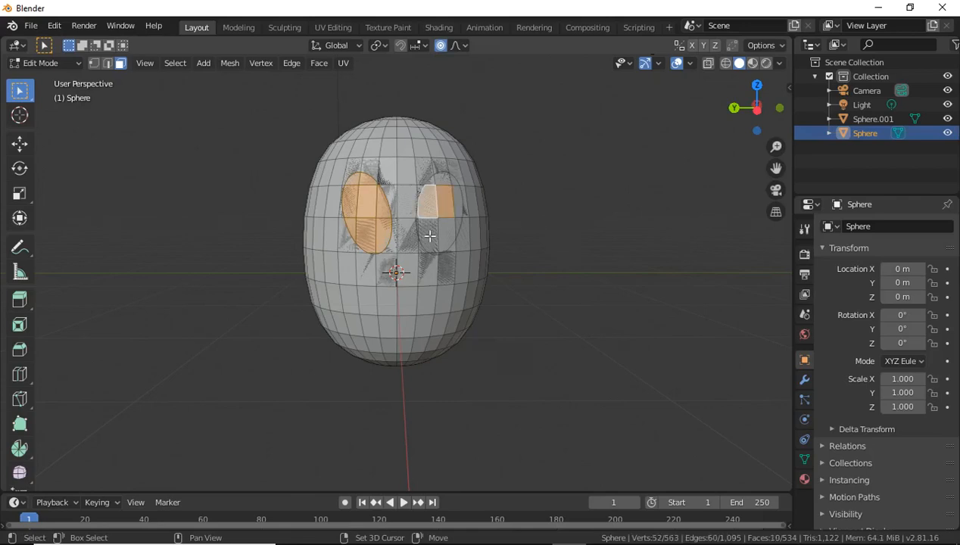
left_click(442, 233, "shift")
left_click(426, 229, "shift")
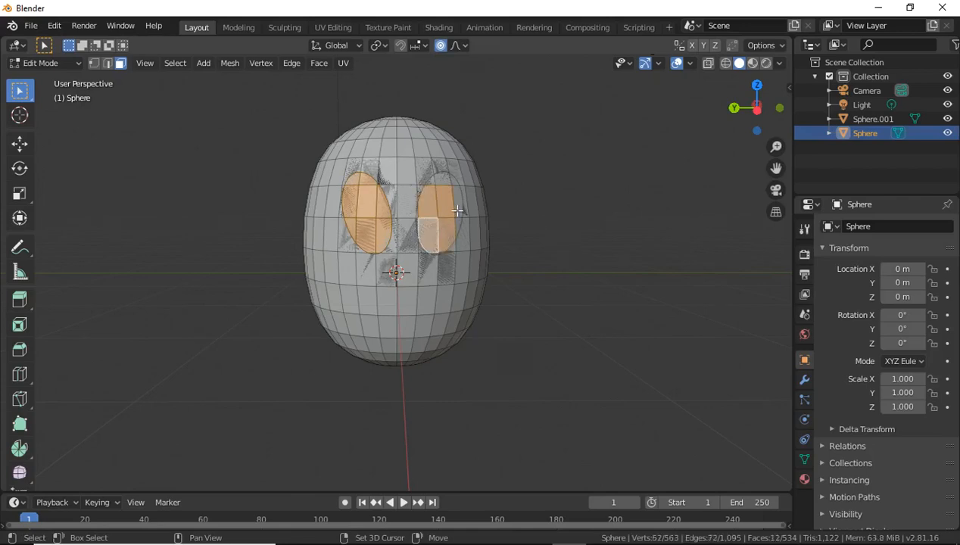
left_click(454, 203, "shift")
left_click(457, 223, "shift")
left_click(452, 182, "shift")
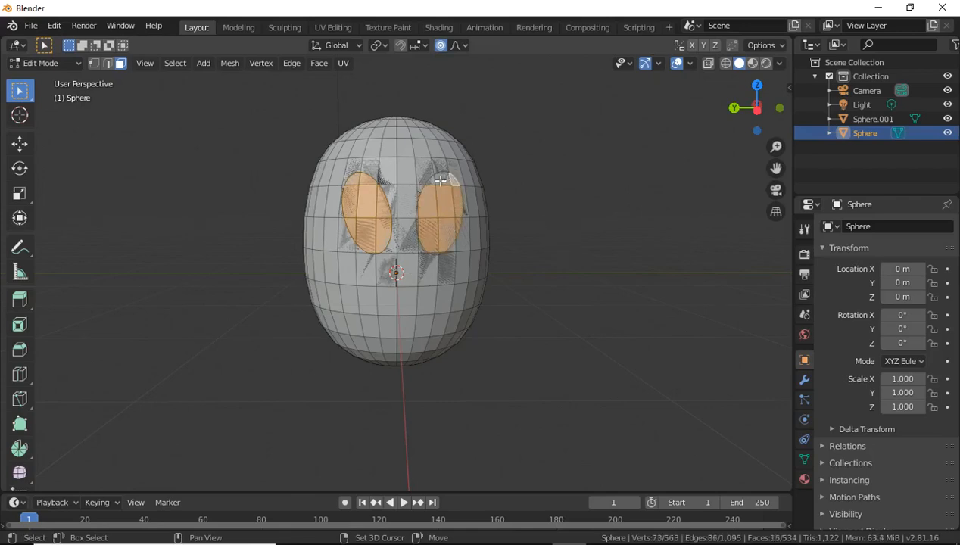
left_click(442, 179, "shift")
left_click(447, 203, "shift")
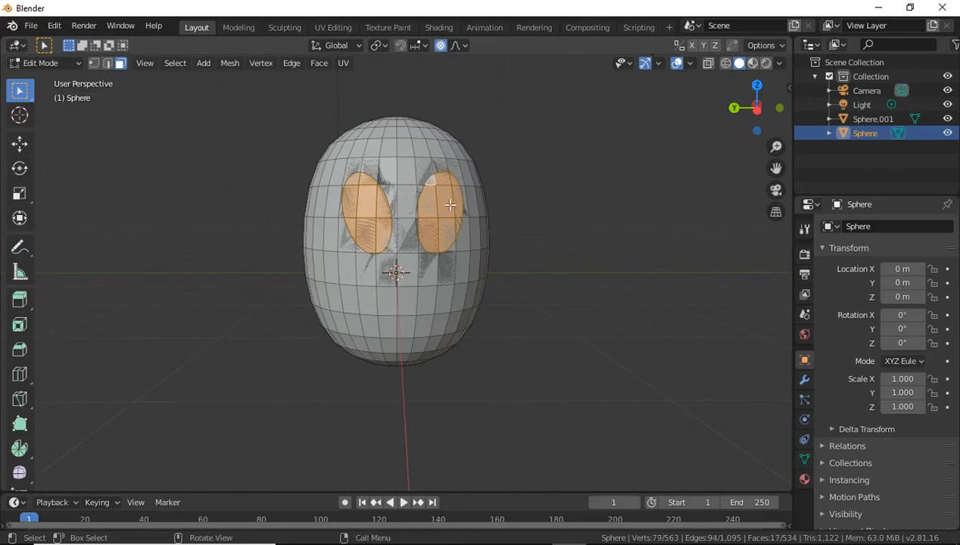
scroll(482, 247, "up", 3)
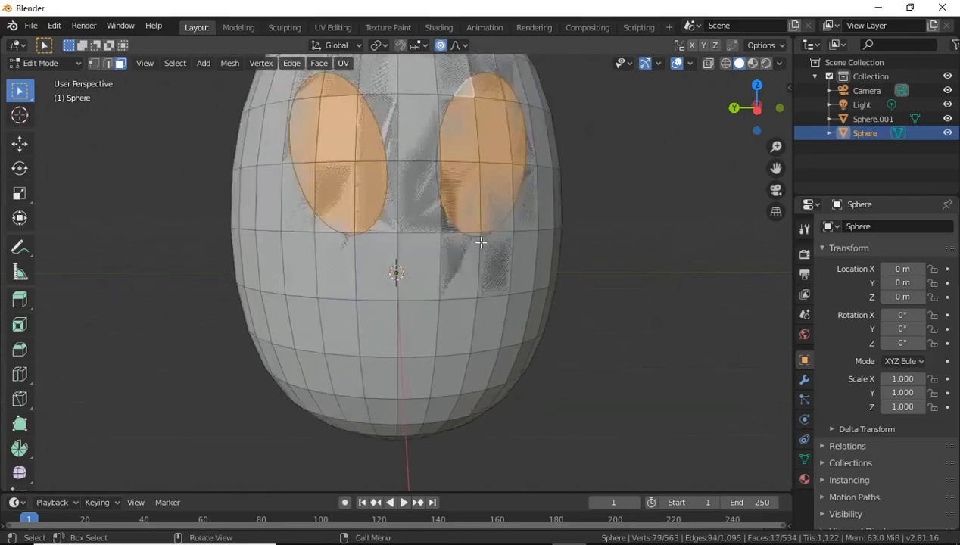
left_click(437, 155, "shift")
left_click(439, 176, "shift")
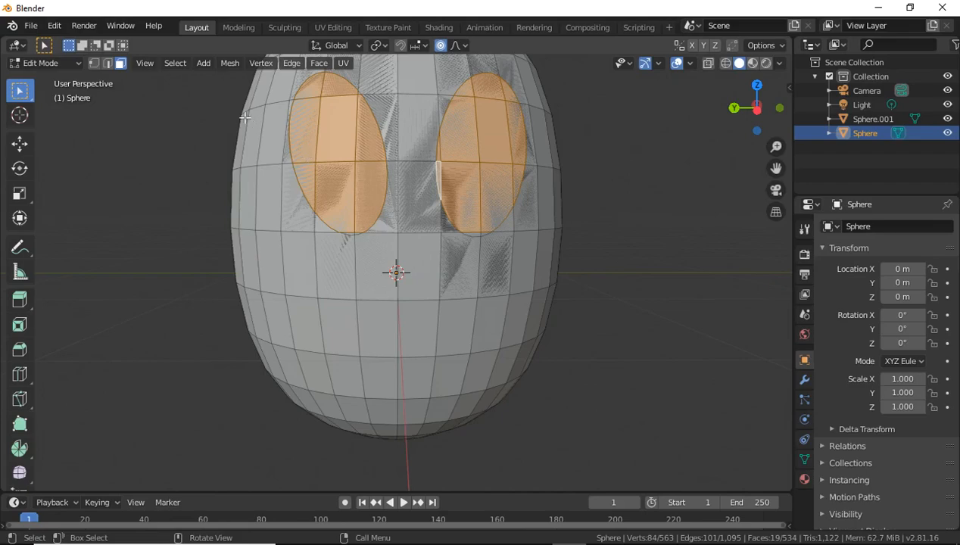
Invert the face selection and delete the faces outside the eyes, leaving only the two eye patches in this mesh.
left_click(173, 64)
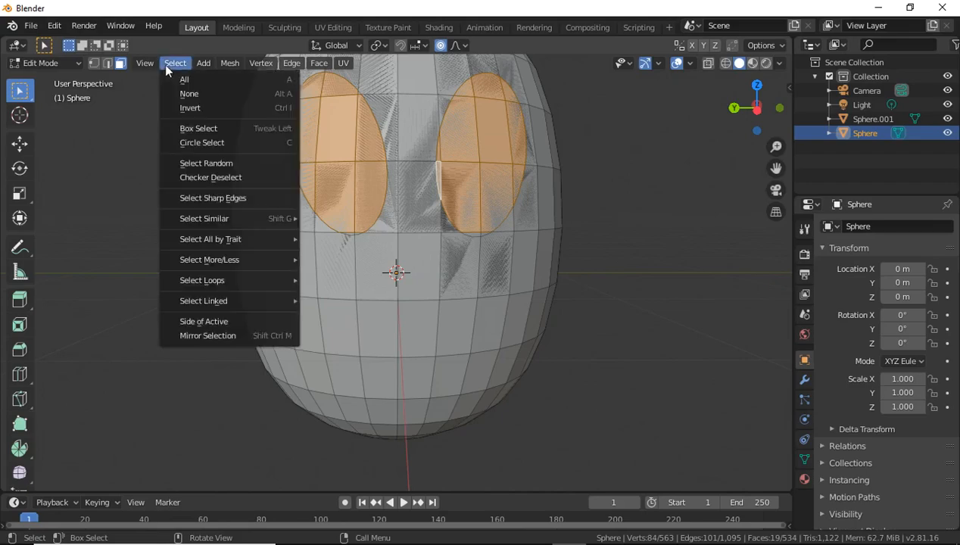
left_click(185, 110)
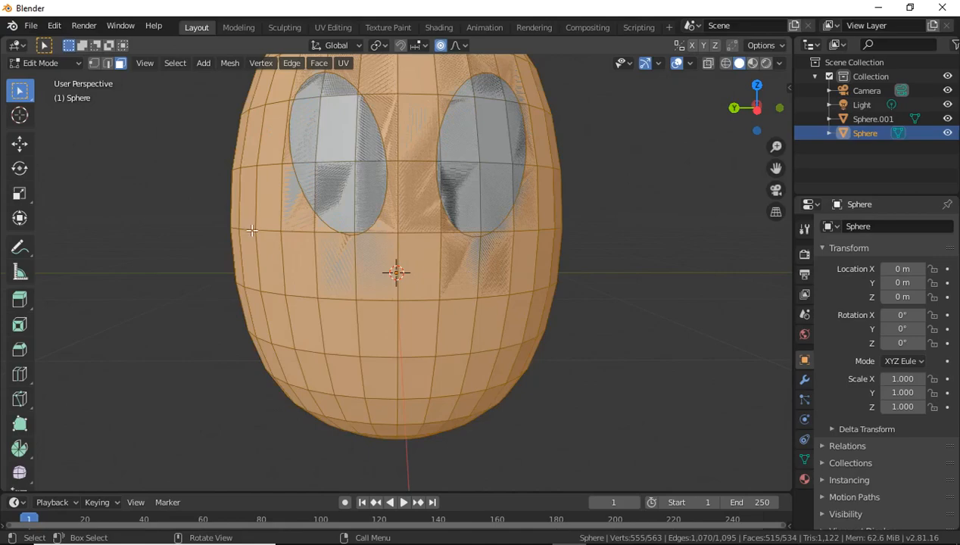
key("x")
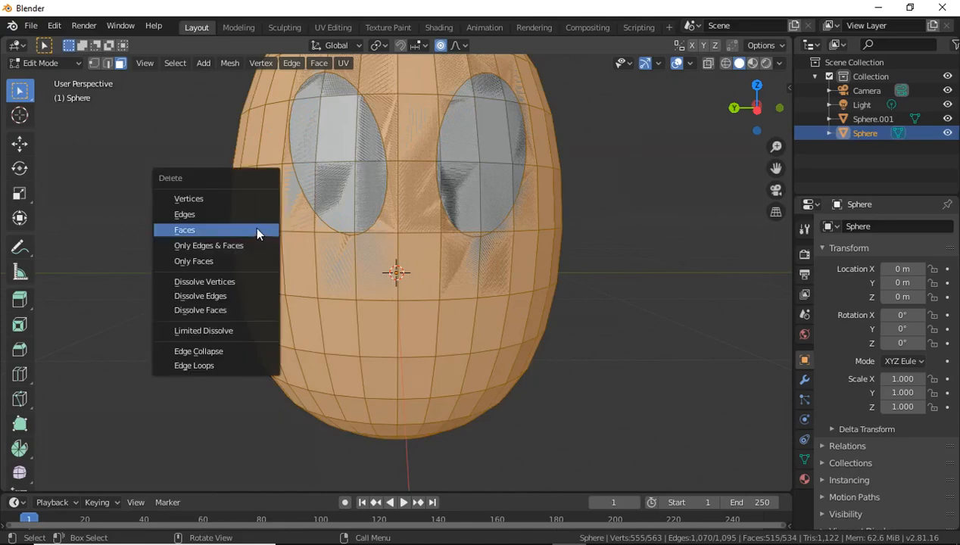
left_click(254, 227)
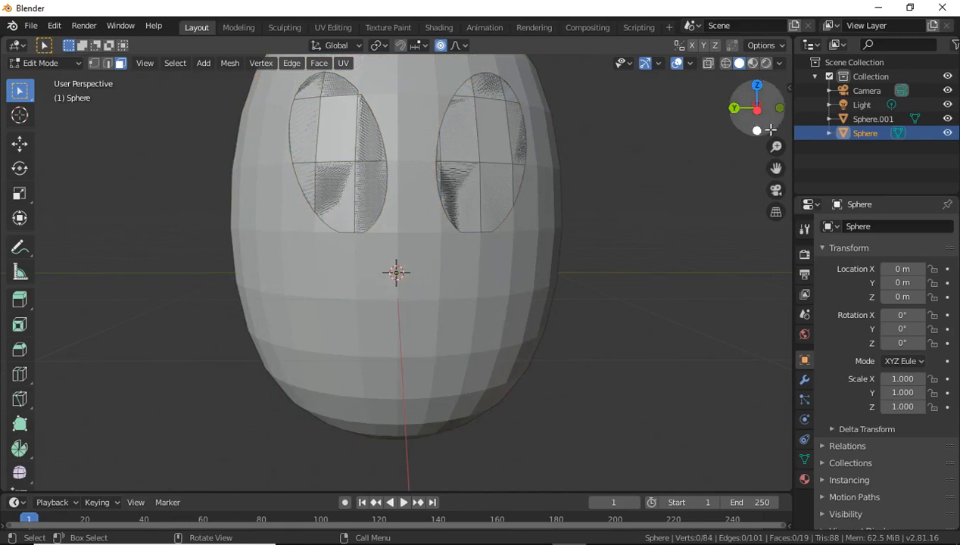
left_click_drag(777, 147, 777, 149)
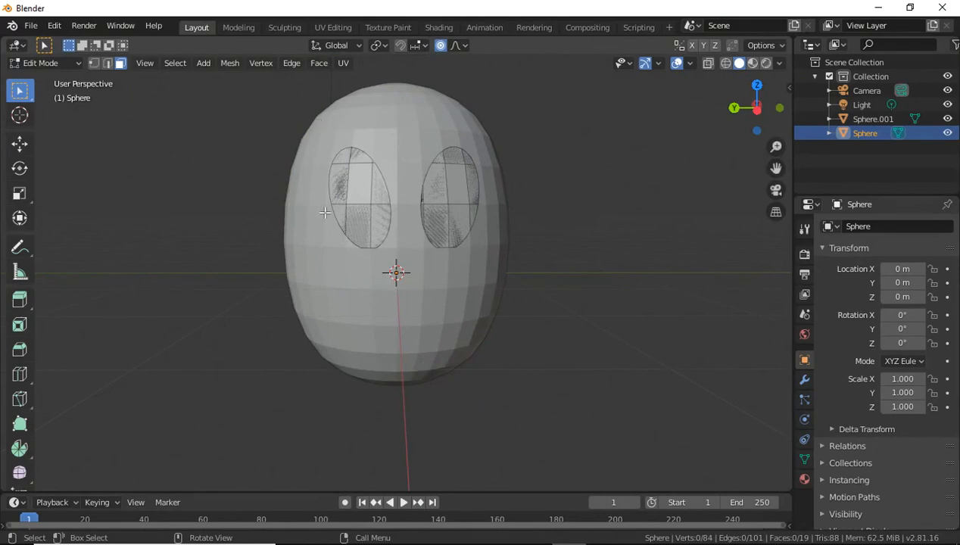
Rename the Sphere.001 object as body.
left_click(872, 121)
left_click(871, 133)
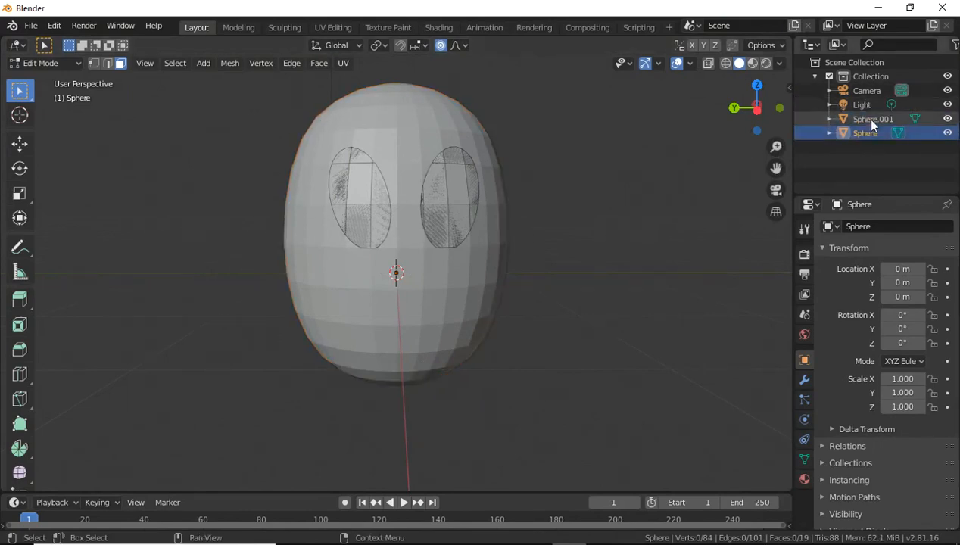
double_click(872, 120)
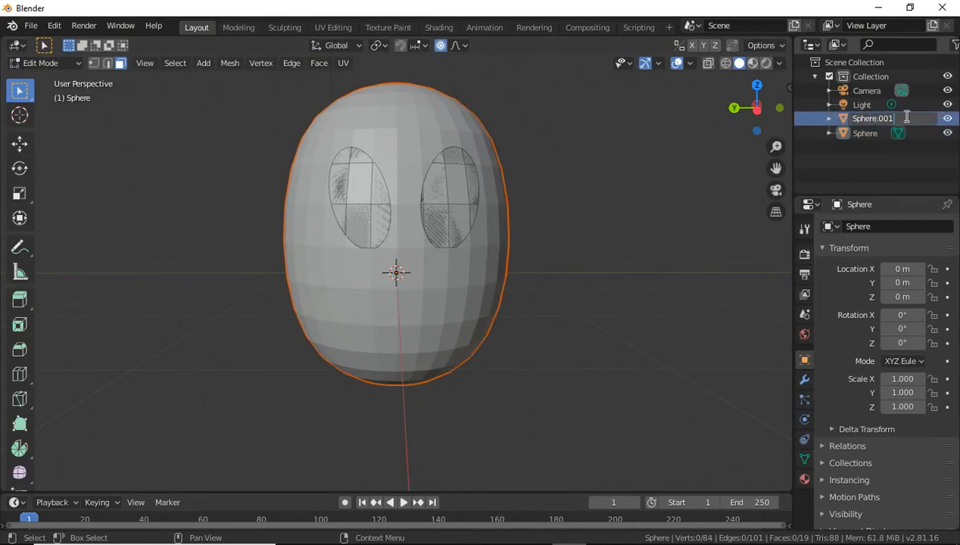
left_click_drag(907, 117, 843, 121)
type("body")
key("Return")
Rename the Sphere object that holds the two eye patches as eyes.
left_click(871, 134)
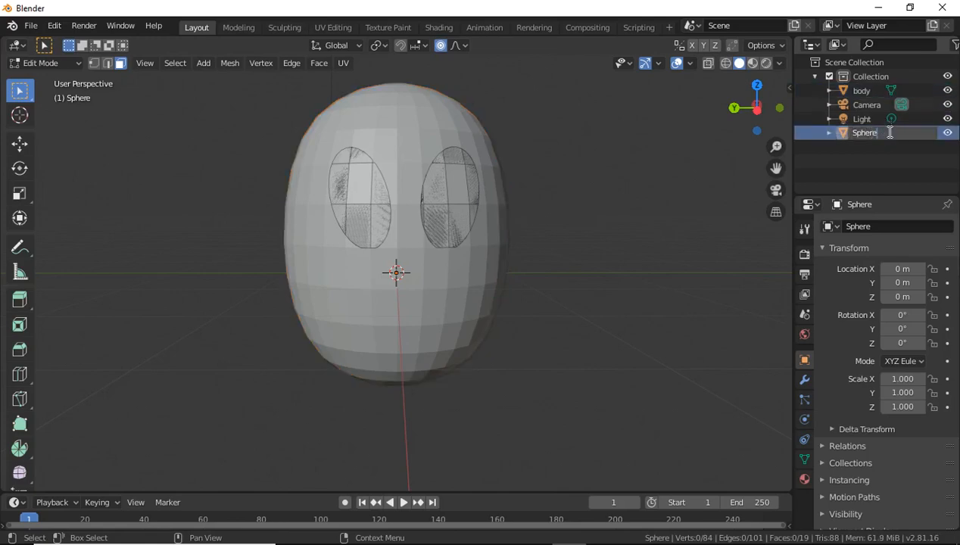
double_click(890, 133)
type("eyes")
key("Return")
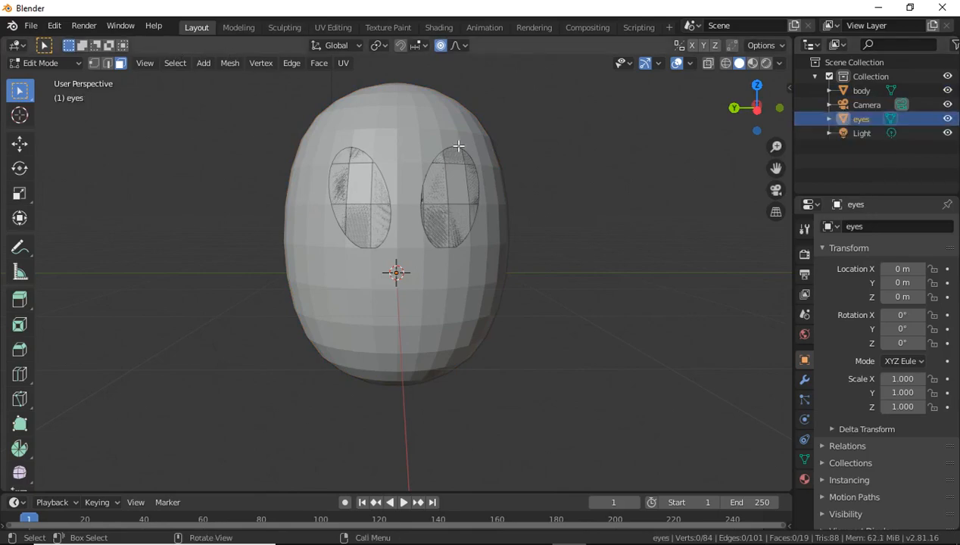
In the Shading workspace, leave mesh editing and give the body a new material with a yellow base color.
left_click(440, 28)
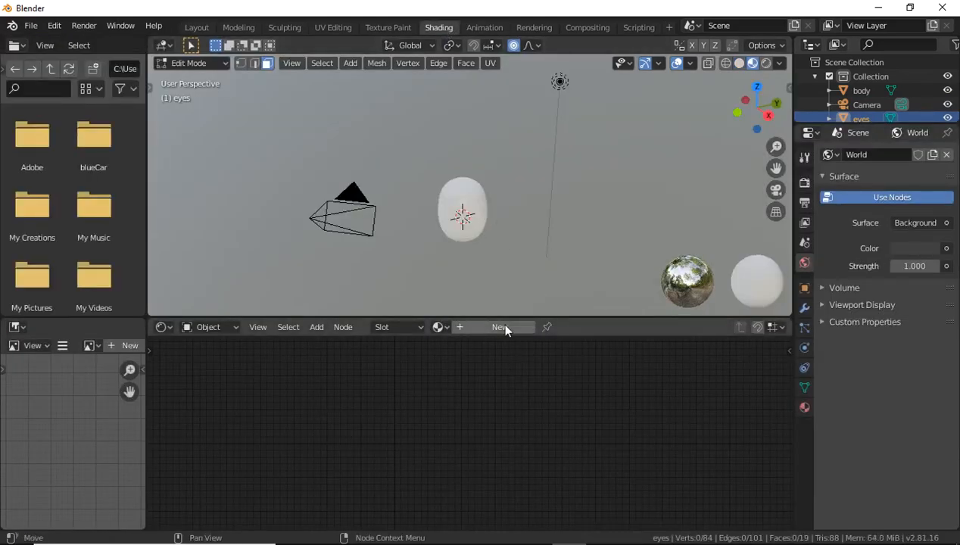
left_click(192, 63)
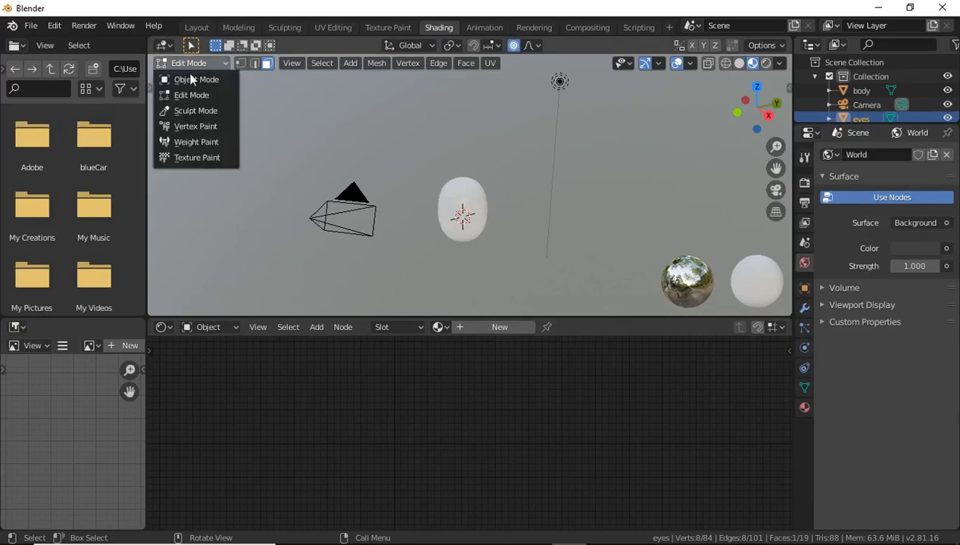
left_click(187, 82)
left_click(481, 200)
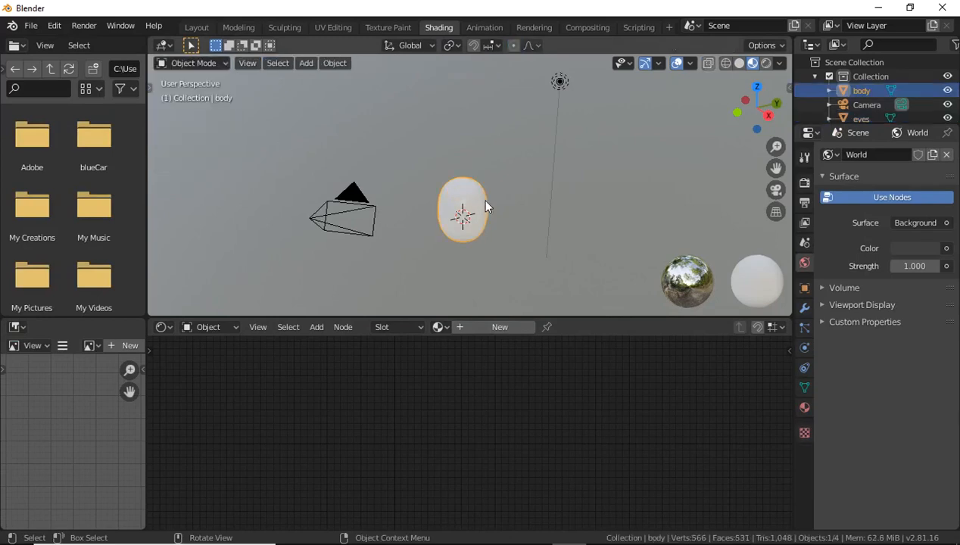
left_click(499, 331)
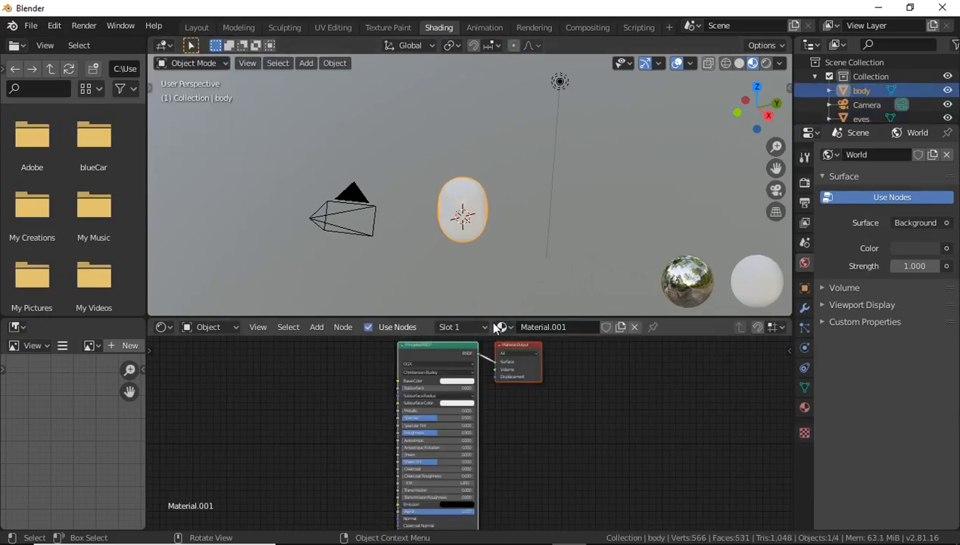
left_click(459, 381)
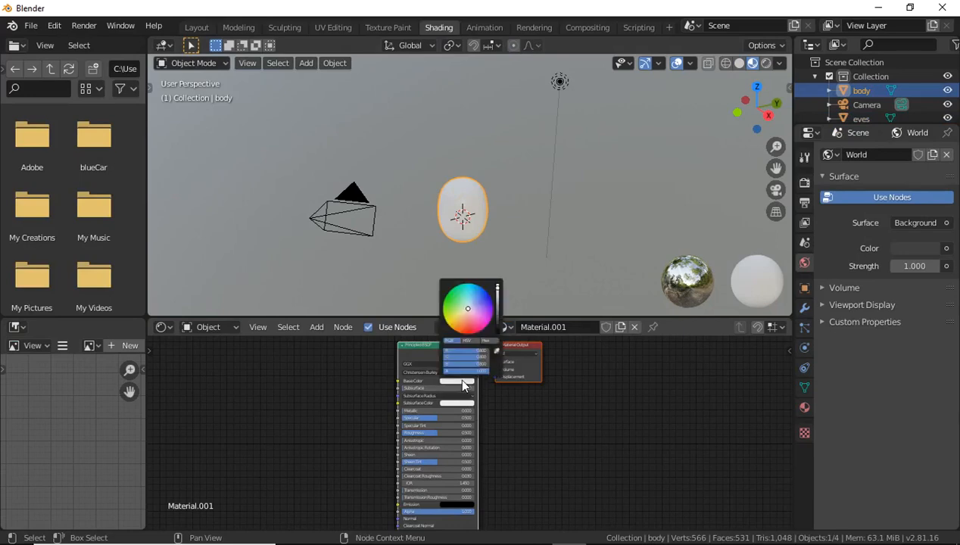
left_click_drag(467, 313, 453, 320)
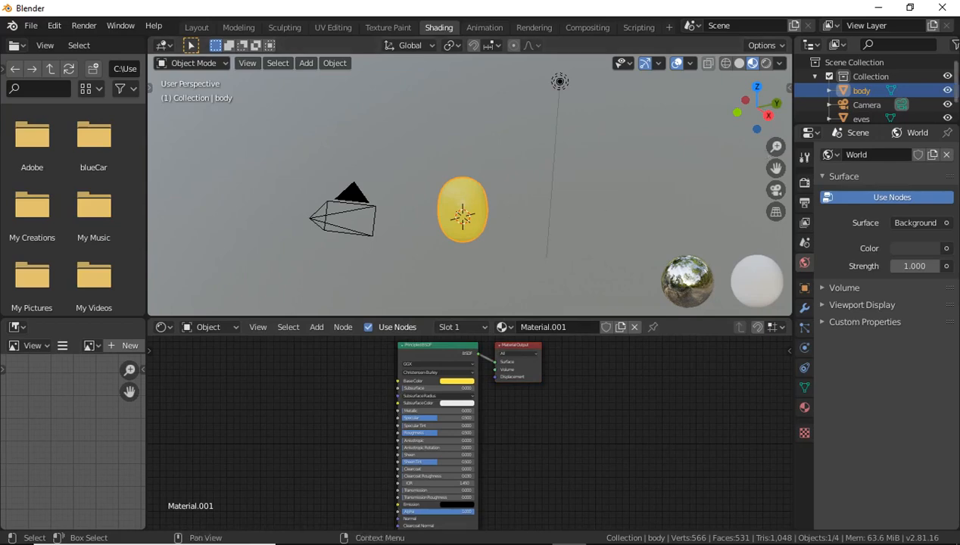
Add a new material to the eyes object and inspect both eye patches from the front in rendered shading.
left_click(862, 114)
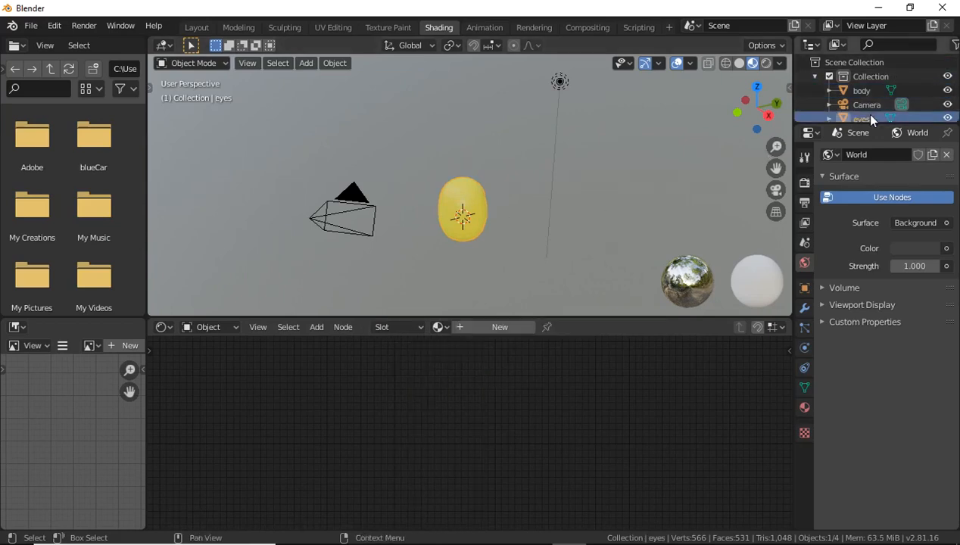
left_click(506, 331)
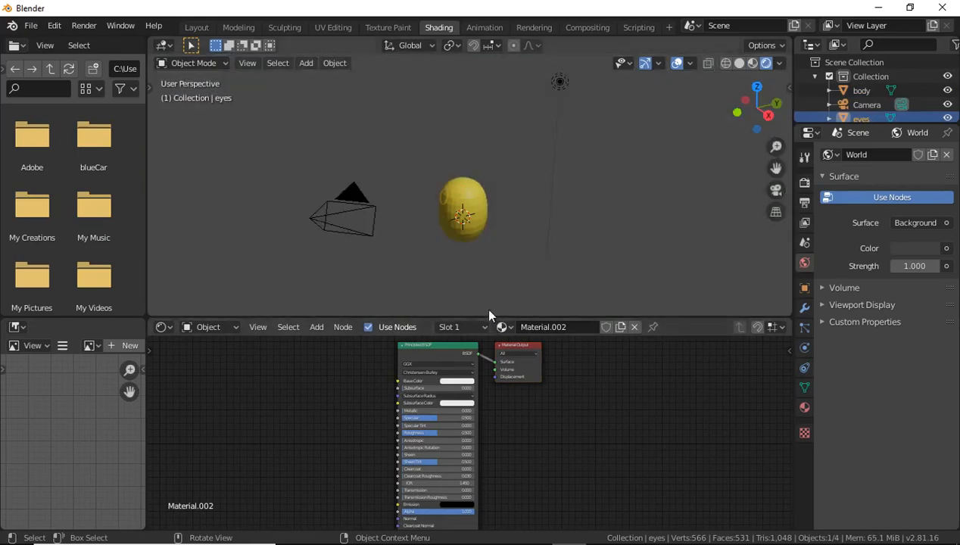
scroll(498, 266, "up", 4)
scroll(503, 268, "up", 1)
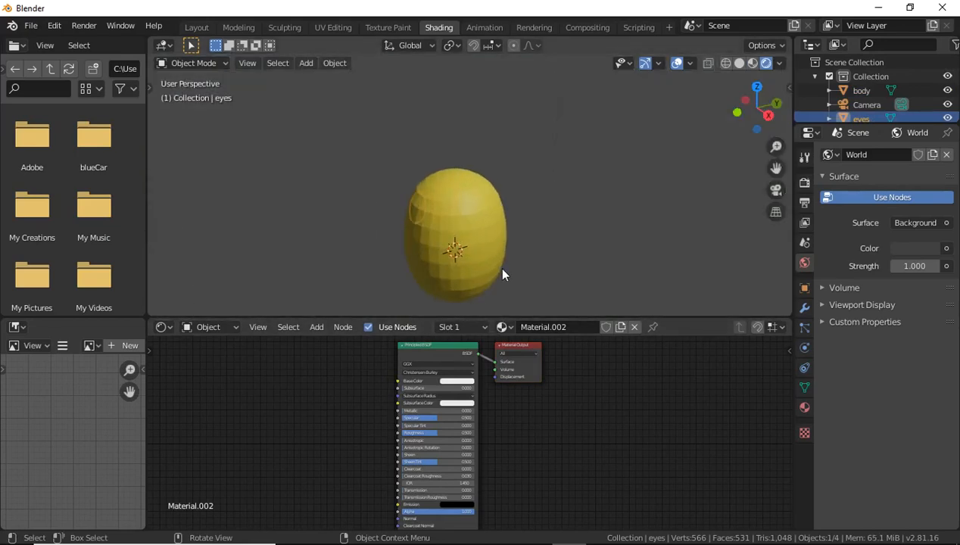
scroll(503, 269, "down", 1)
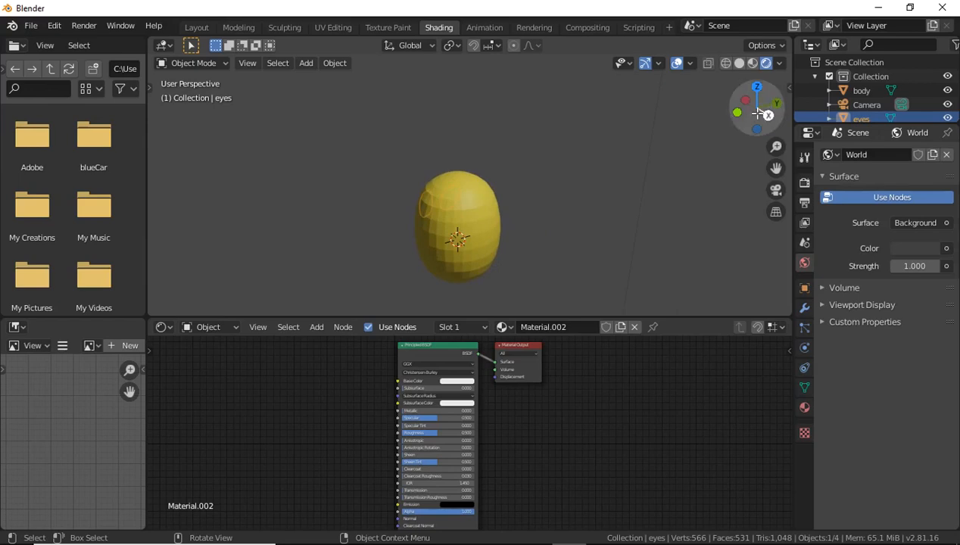
left_click_drag(725, 125, 365, 310)
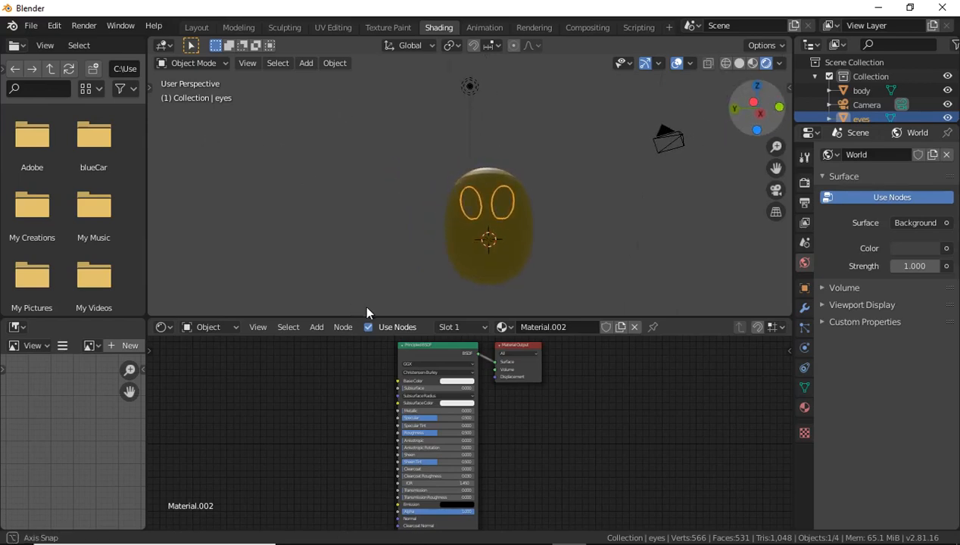
In the Layout workspace, turn on rendered shading and scale the eyes object uniformly to about 1.029, just outside the body surface.
left_click(205, 28)
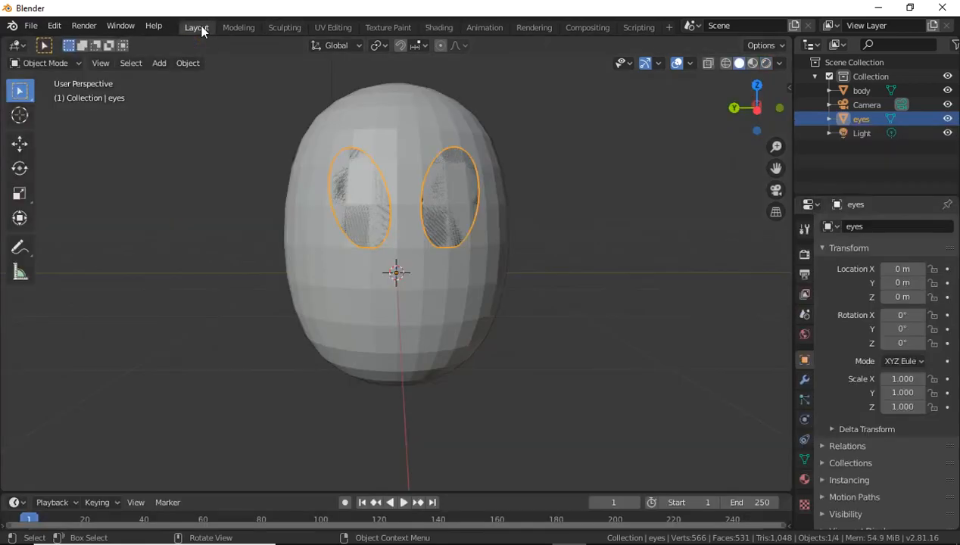
left_click(766, 64)
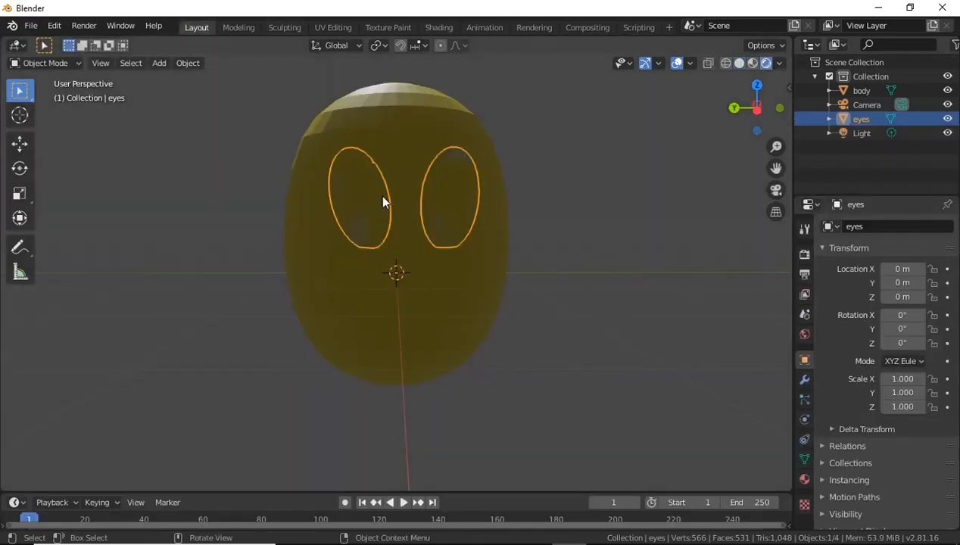
left_click_drag(741, 113, 524, 183)
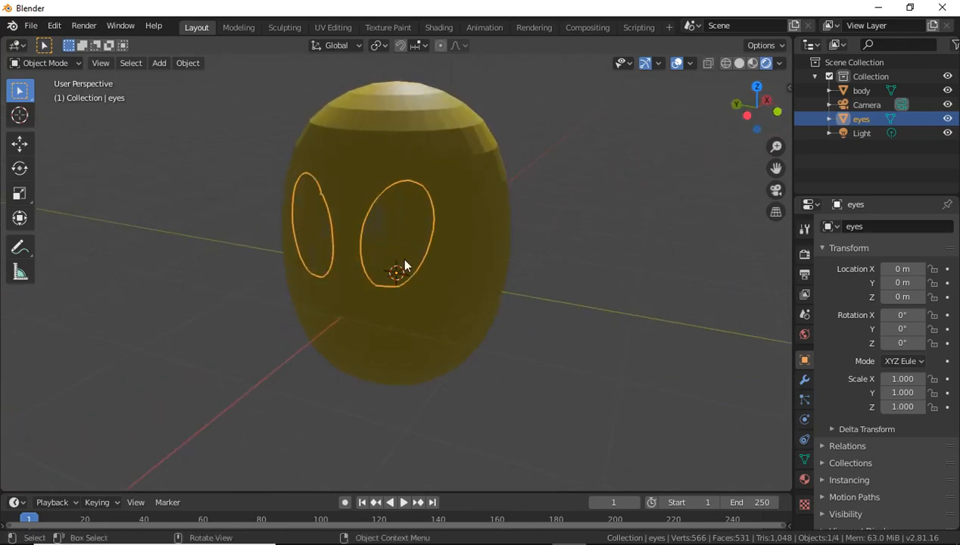
key("s")
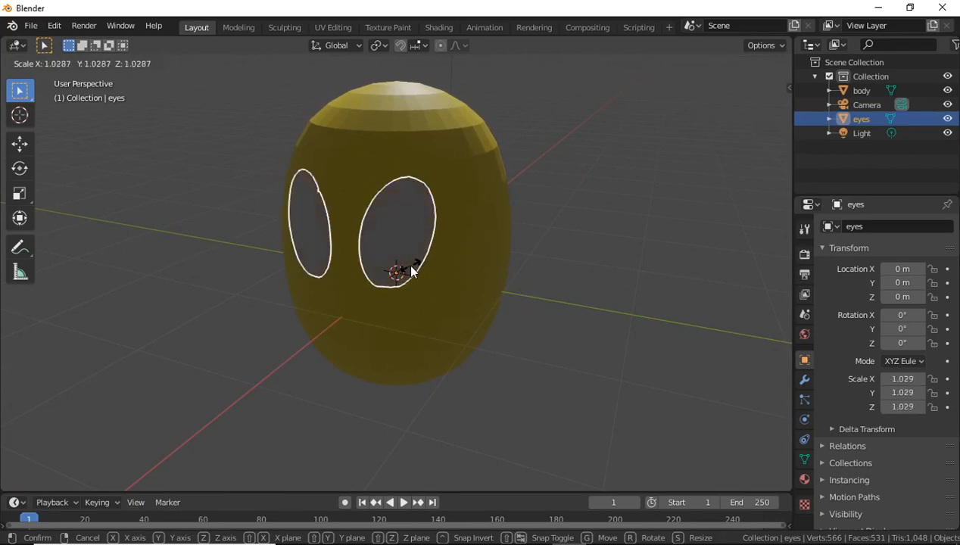
left_click(410, 271)
mouse_move(762, 123)
left_mouse_down()
mouse_move(663, 139)
mouse_move(728, 129)
mouse_move(780, 97)
mouse_move(768, 119)
left_mouse_up()
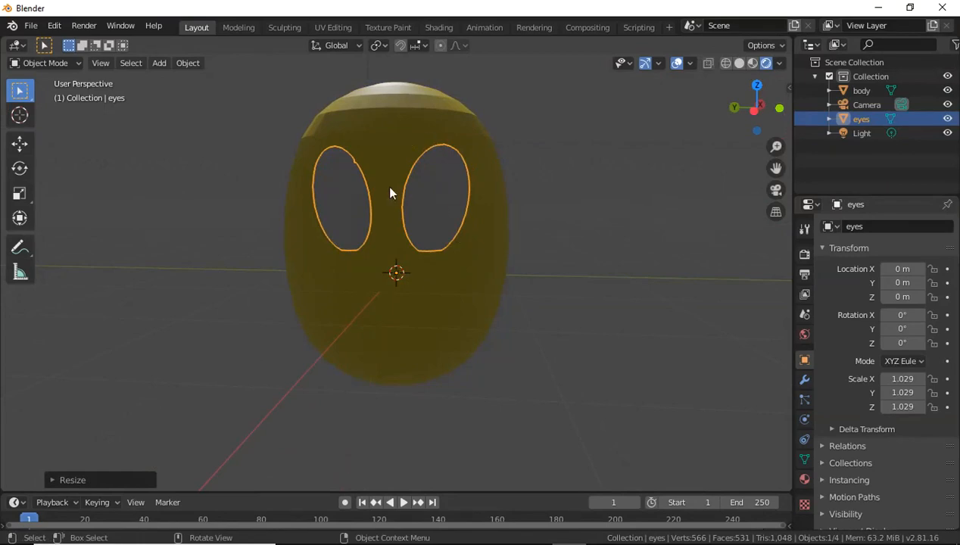
left_click(676, 230)
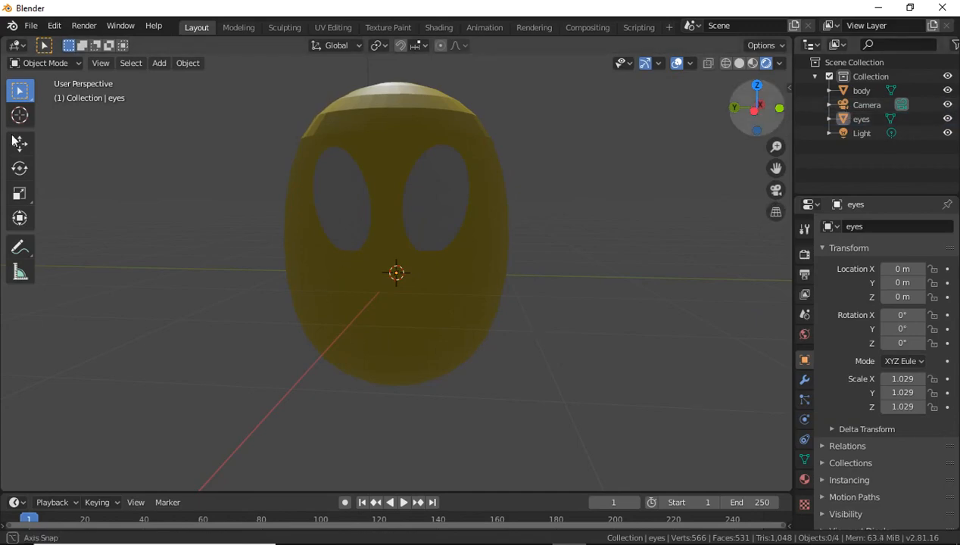
middle_click_drag(12, 135, 784, 133)
Switch to the UV Editing workspace and select the eyes object.
left_click(481, 325)
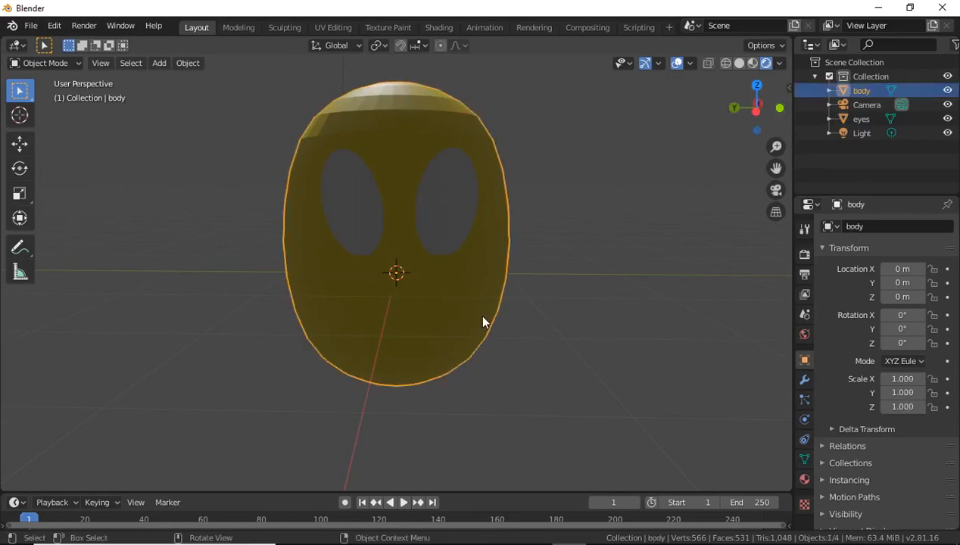
left_click(588, 352)
left_click(414, 127)
left_click(331, 28)
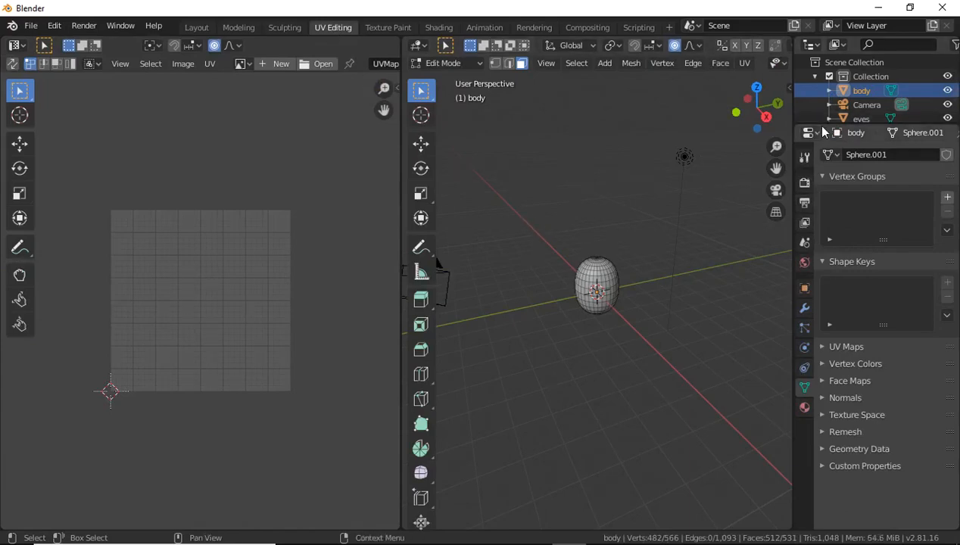
left_click(863, 119)
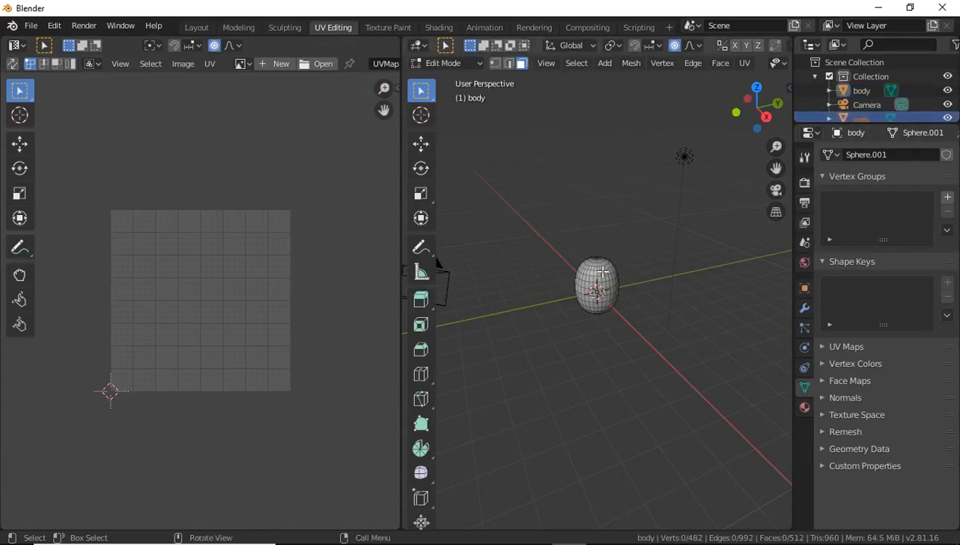
scroll(640, 324, "up", 6)
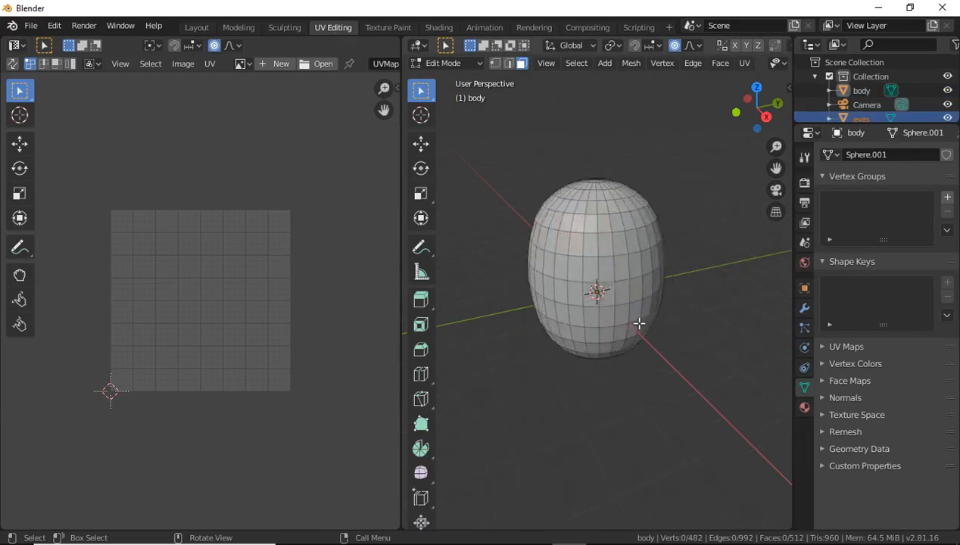
Try to unwrap the eye patches' faces with the body still visible.
right_click(599, 235)
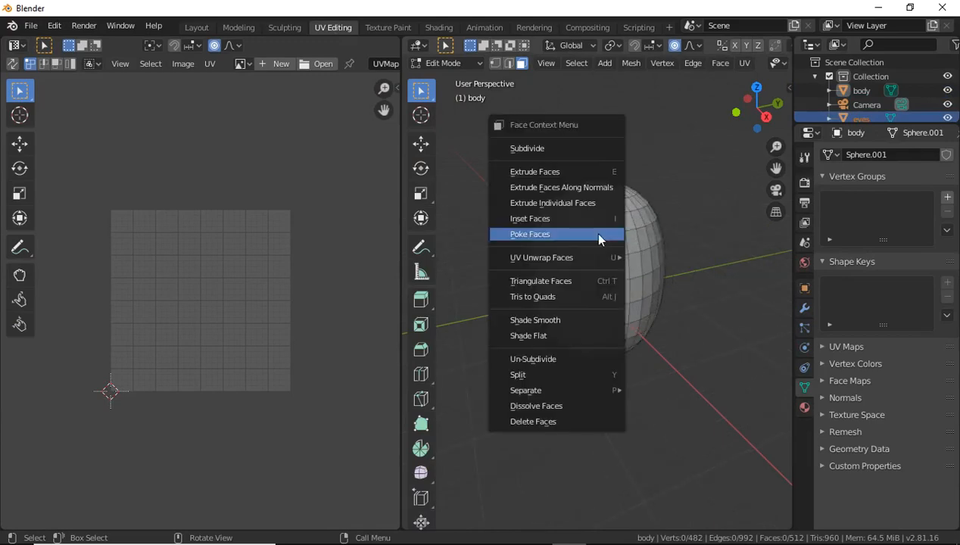
mouse_move(592, 256)
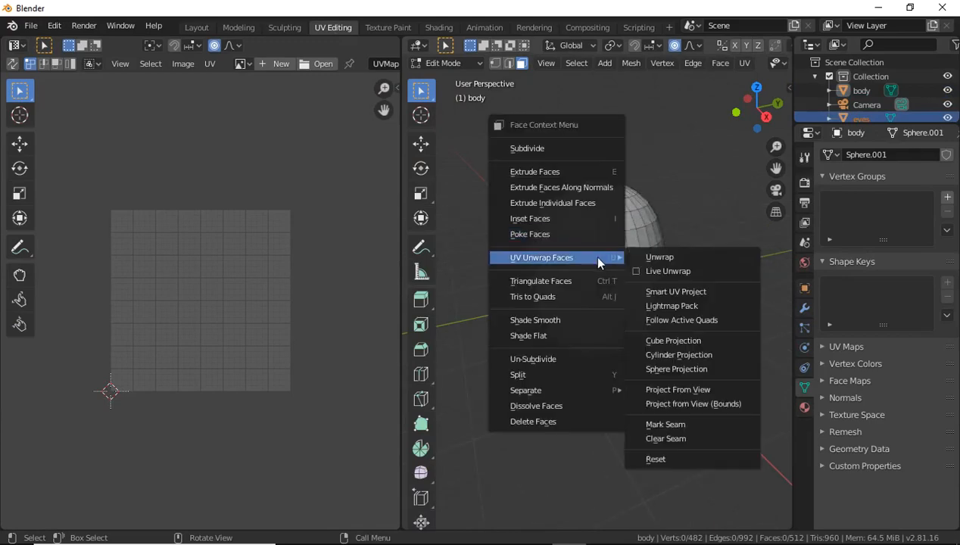
left_click(656, 257)
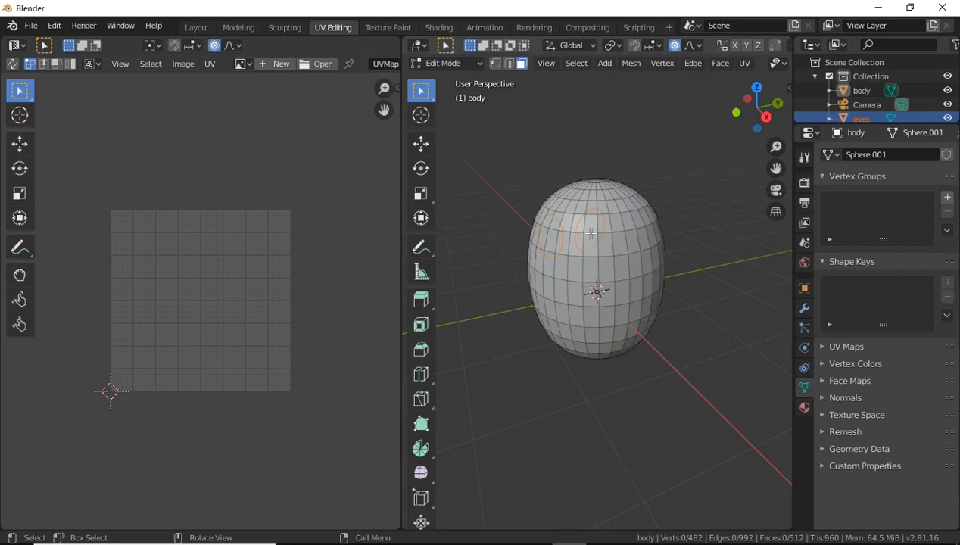
left_click(591, 237)
left_click_drag(524, 197, 613, 252)
left_click(698, 219)
Hide the body object to isolate the two eye patches.
scroll(939, 83, "down", 2)
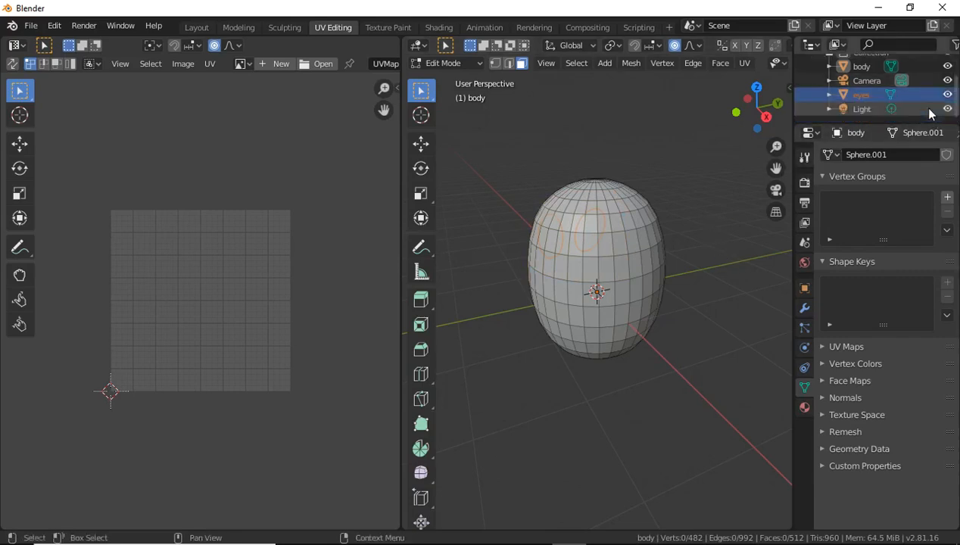
left_click(947, 67)
left_click_drag(521, 181, 649, 266)
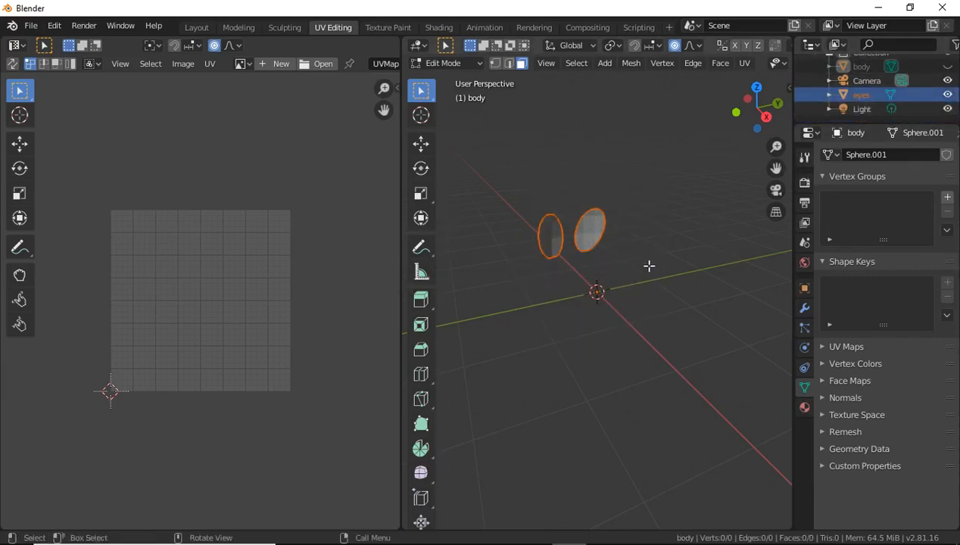
right_click(580, 234)
mouse_move(587, 241)
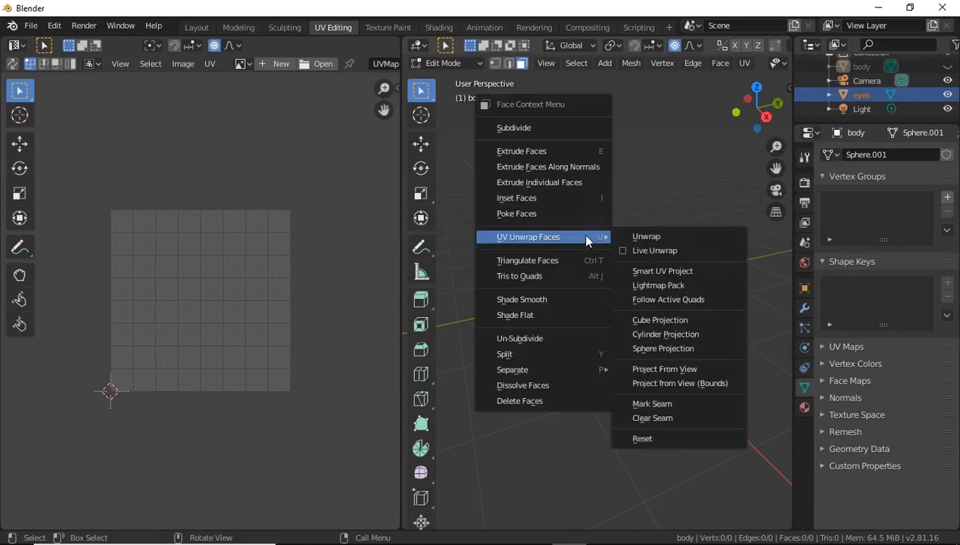
Switch mesh editing to the eyes object and unwrap all faces of both eye patches.
left_click(891, 96)
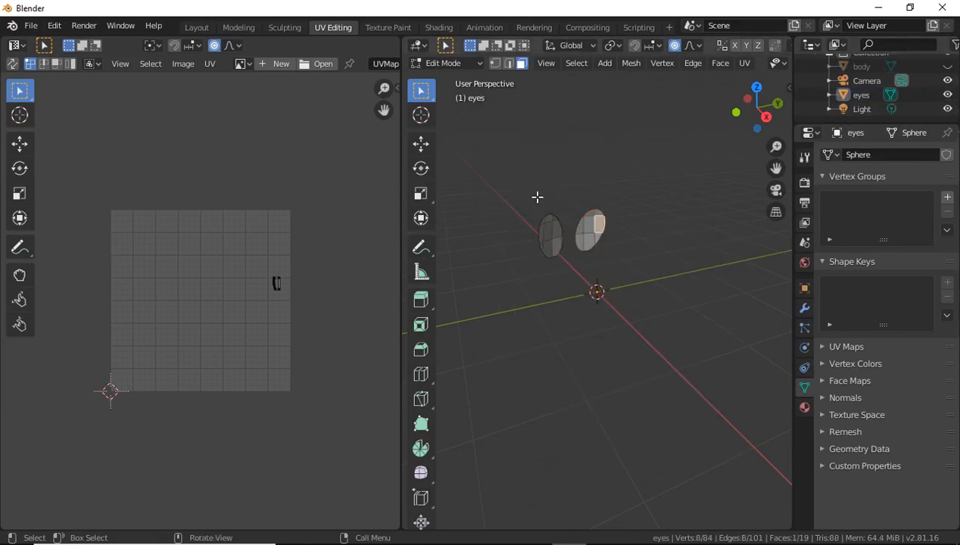
left_click_drag(538, 197, 622, 262)
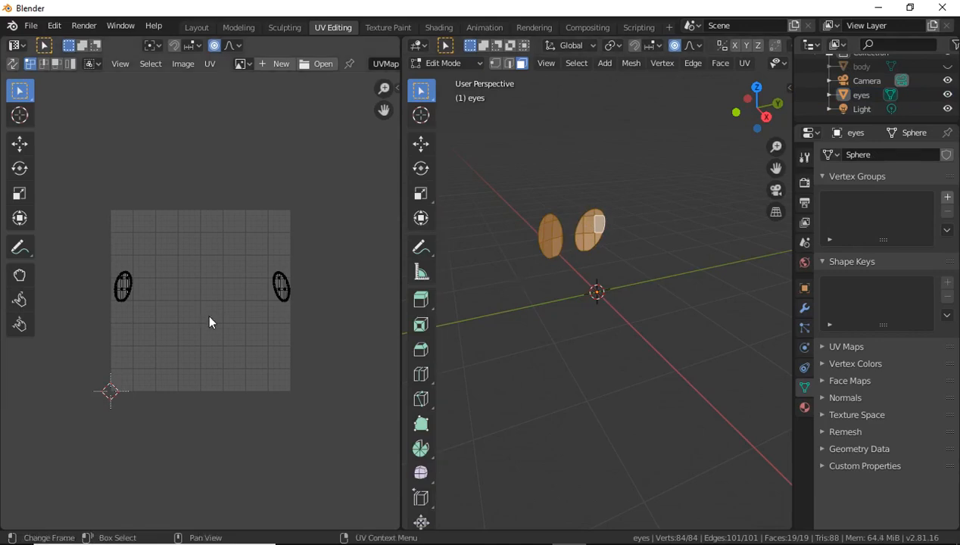
right_click(587, 239)
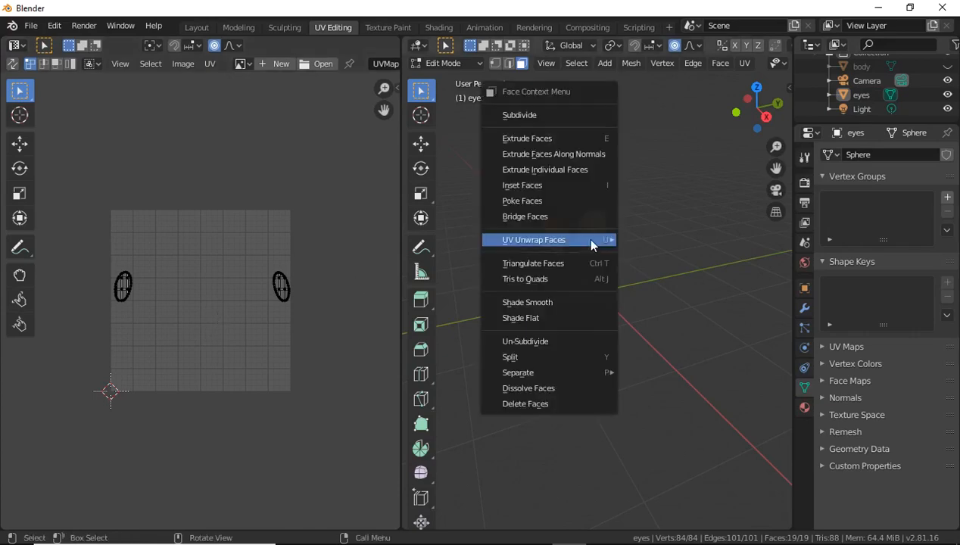
mouse_move(581, 239)
left_click(646, 239)
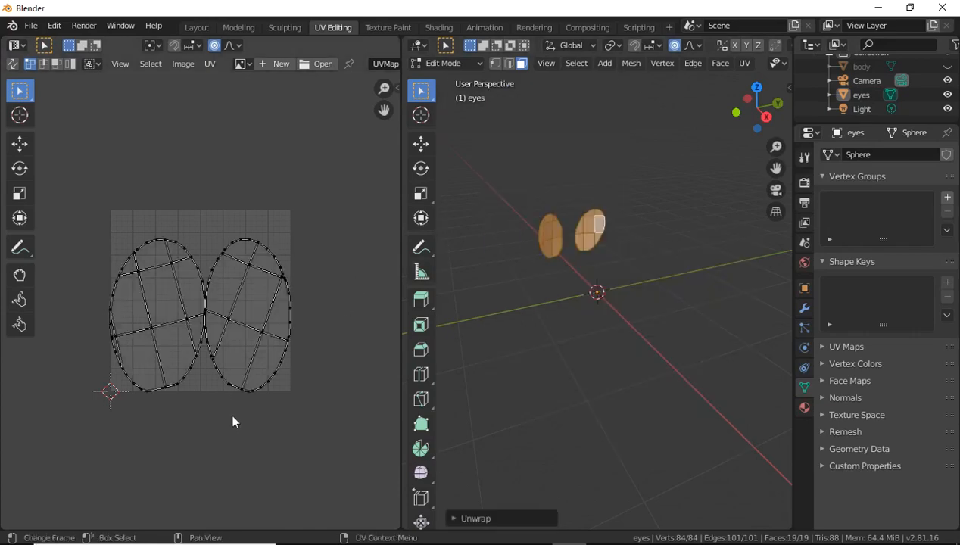
Enable UV sync selection and try moving the UV islands of both eyes together.
left_click(14, 66)
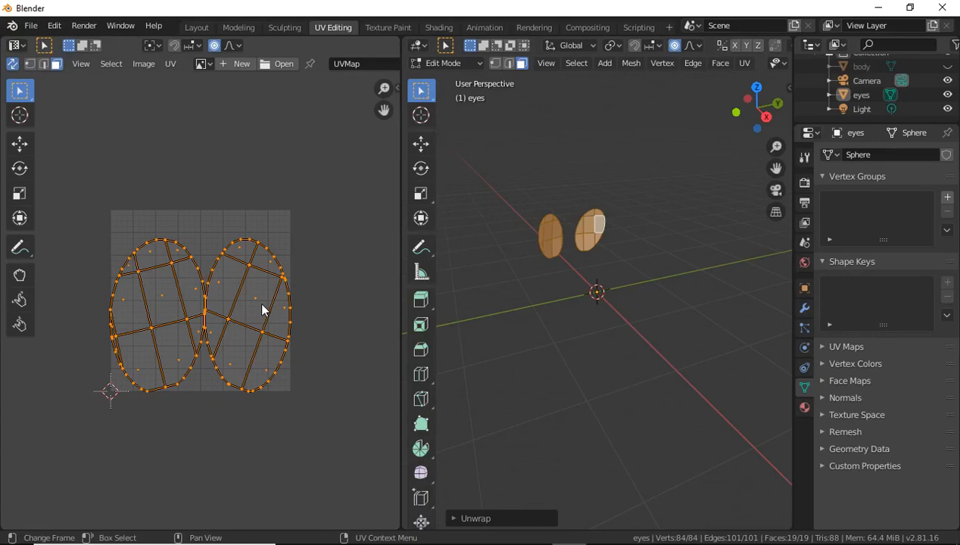
key("g")
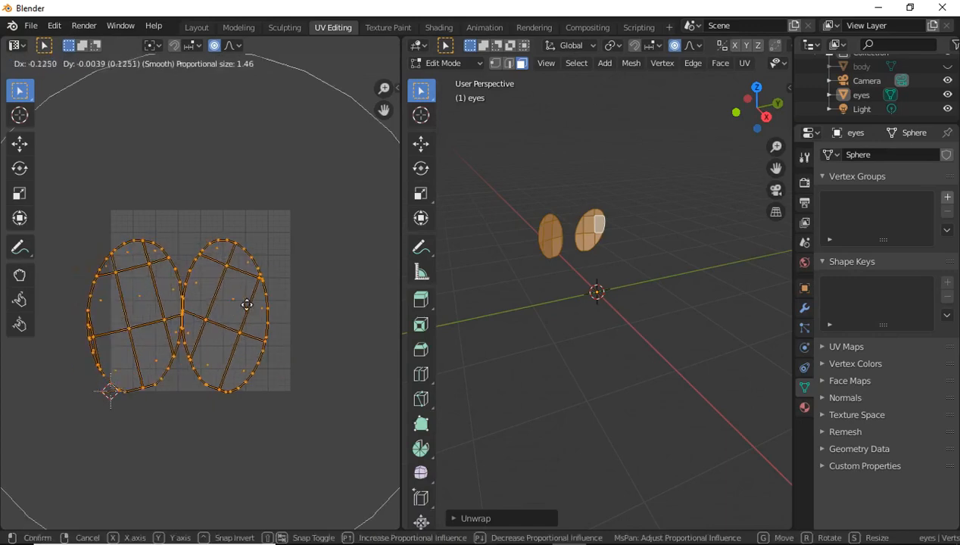
left_click(268, 302)
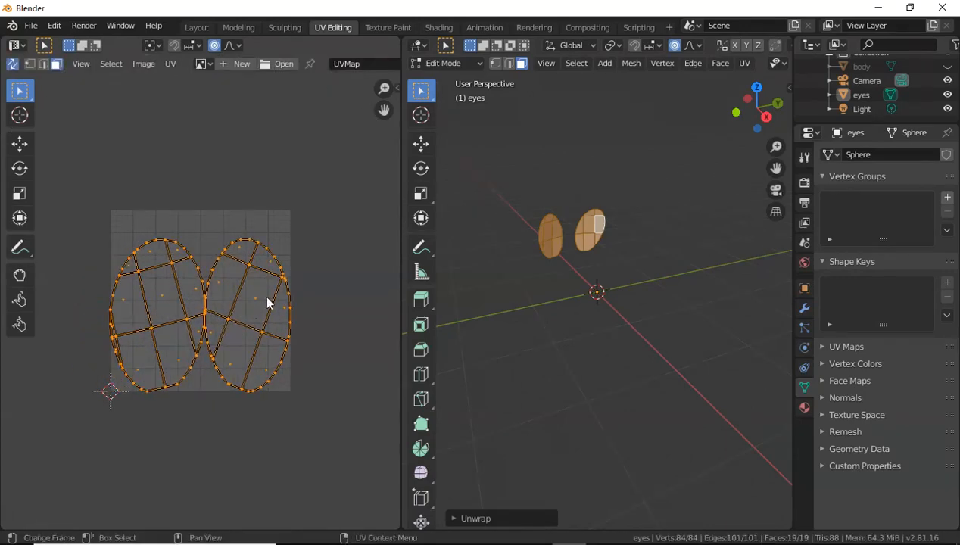
Select only the linked faces of the right-hand eye and try moving its UV island with proportional editing on.
left_click(682, 245)
key("l")
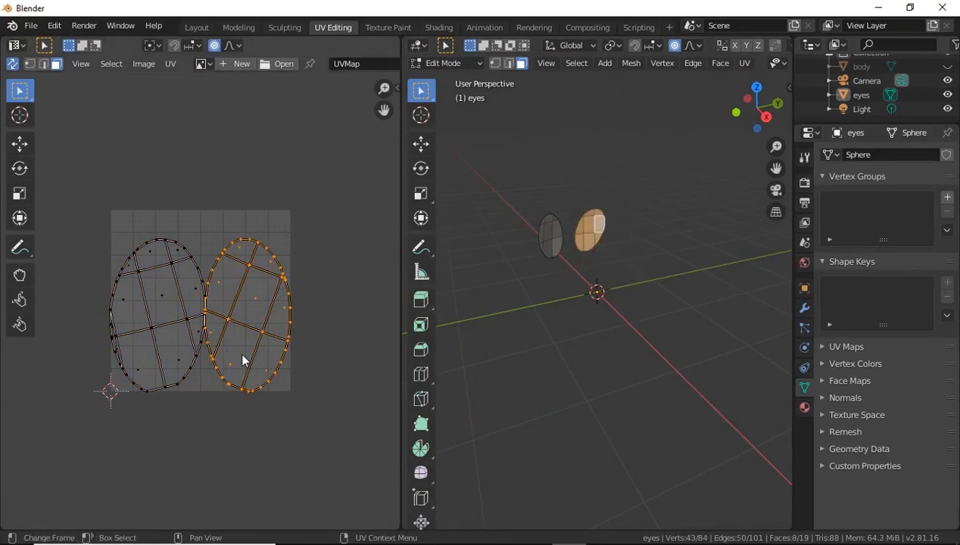
key("g")
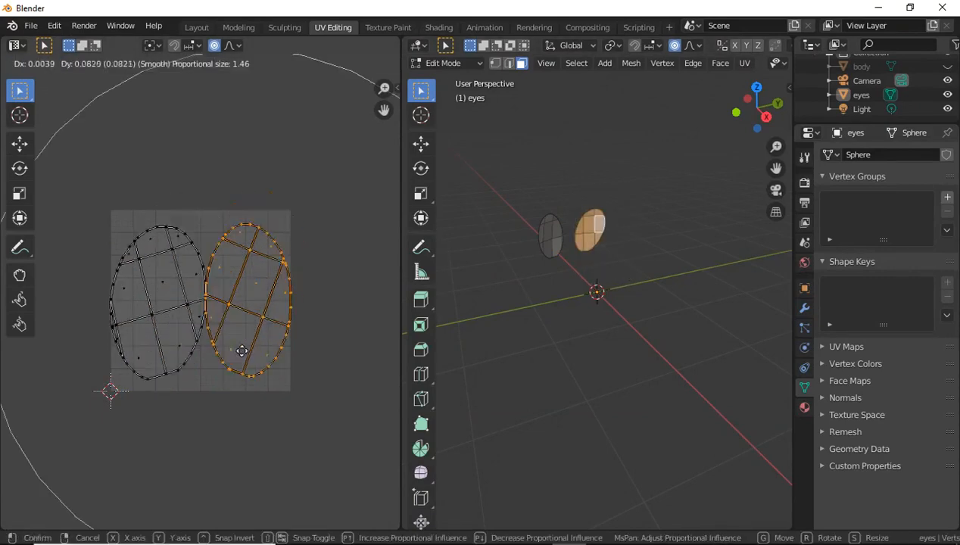
right_click(245, 337)
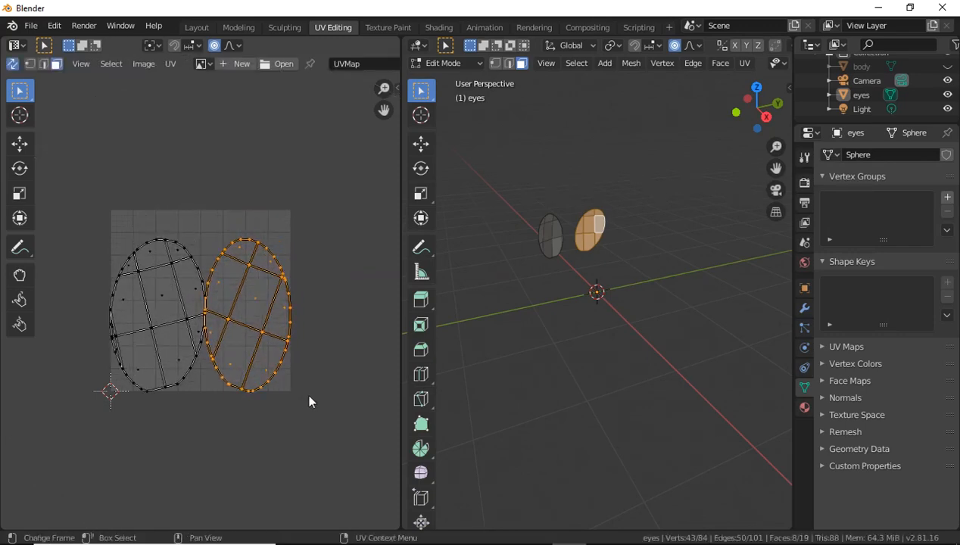
Turn off proportional editing for the UVs and try moving the selected eye's island independently.
left_click(216, 46)
key("g")
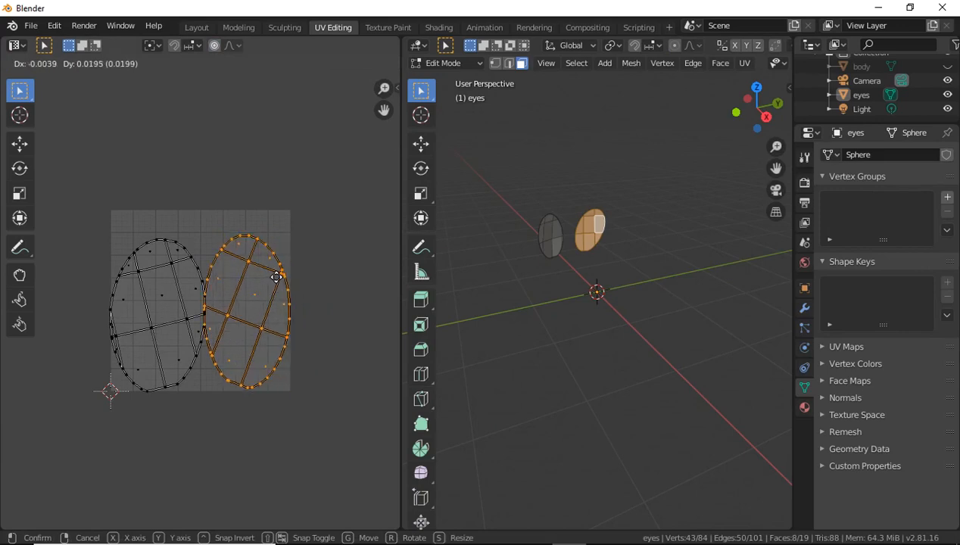
left_click(281, 284)
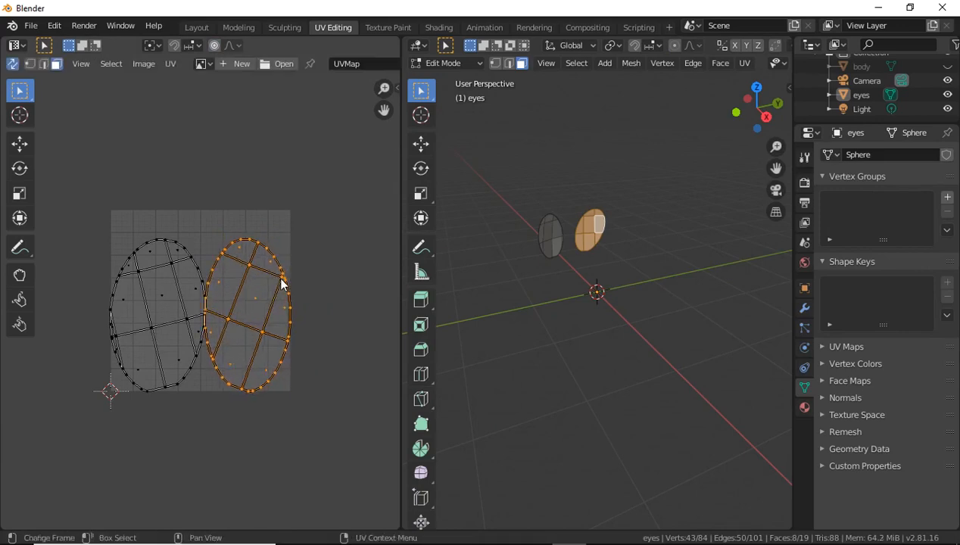